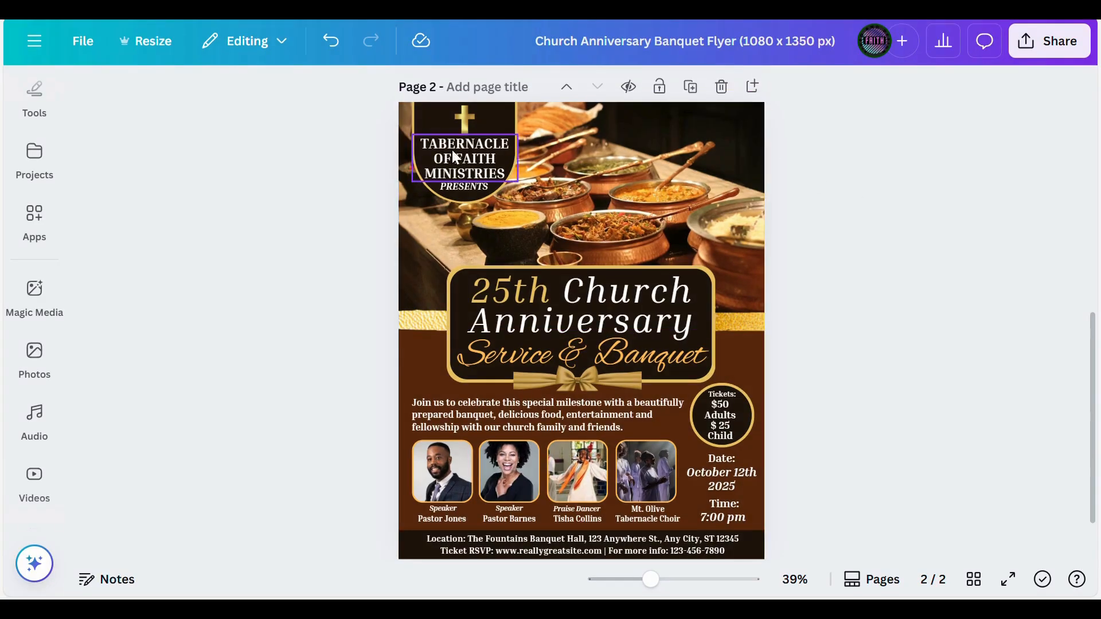
# Step: Examine the editable text elements on page 2, including the title, ticket prices, date, time, photo captions and footer
pyautogui.click(451, 154)
pyautogui.click(590, 289)
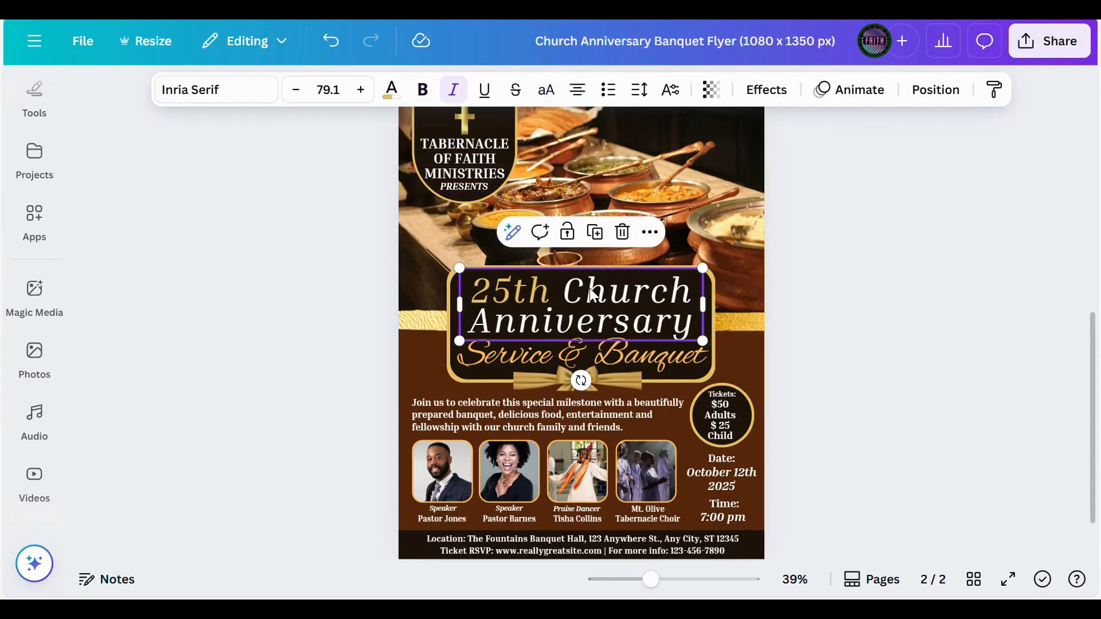
pyautogui.click(632, 353)
pyautogui.click(627, 412)
pyautogui.click(720, 410)
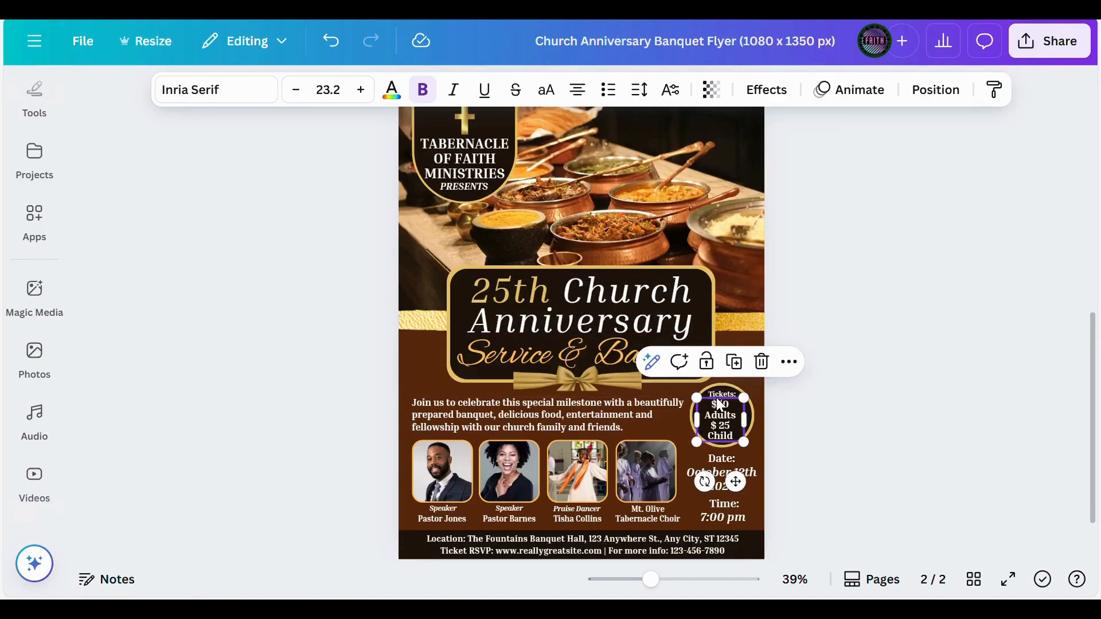
pyautogui.click(721, 394)
pyautogui.click(721, 462)
pyautogui.click(722, 510)
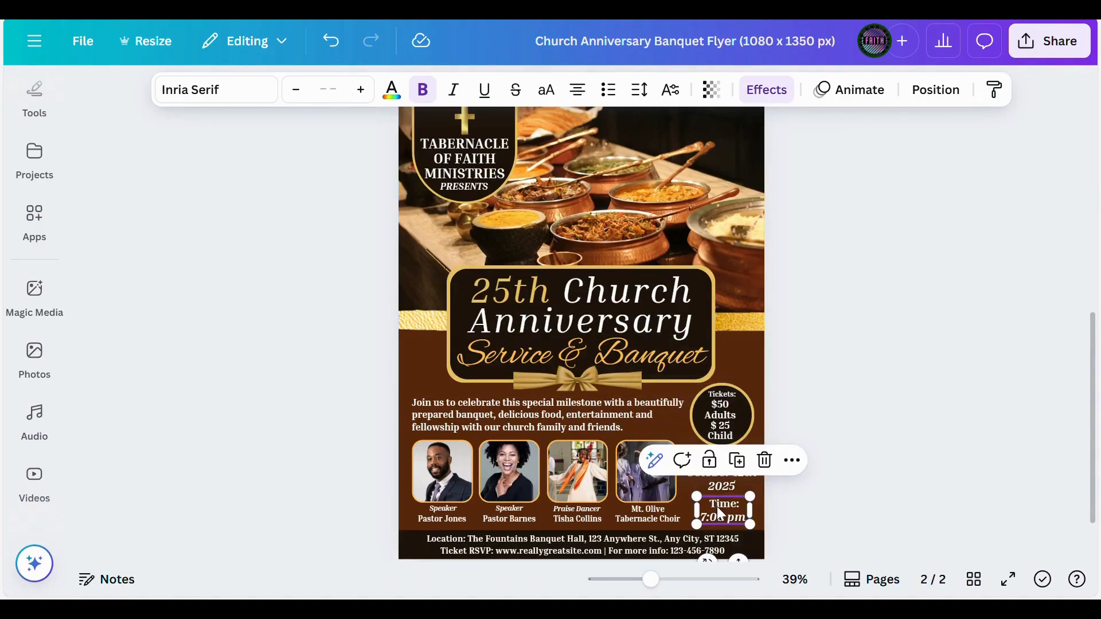
pyautogui.click(435, 508)
pyautogui.click(438, 520)
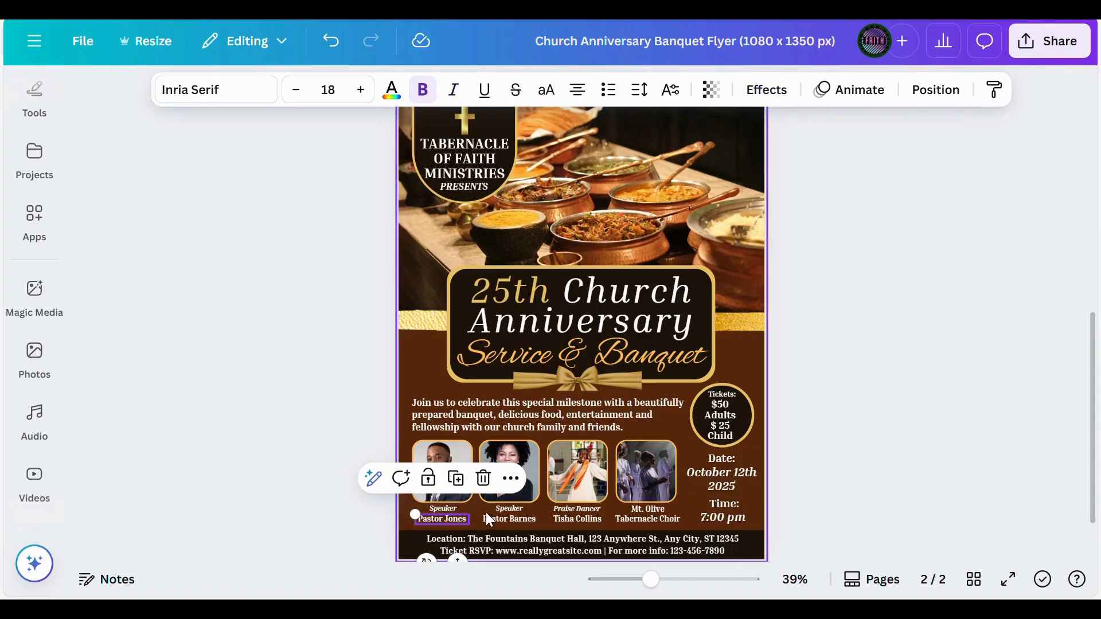
pyautogui.click(500, 509)
pyautogui.click(519, 517)
pyautogui.click(562, 509)
pyautogui.click(568, 519)
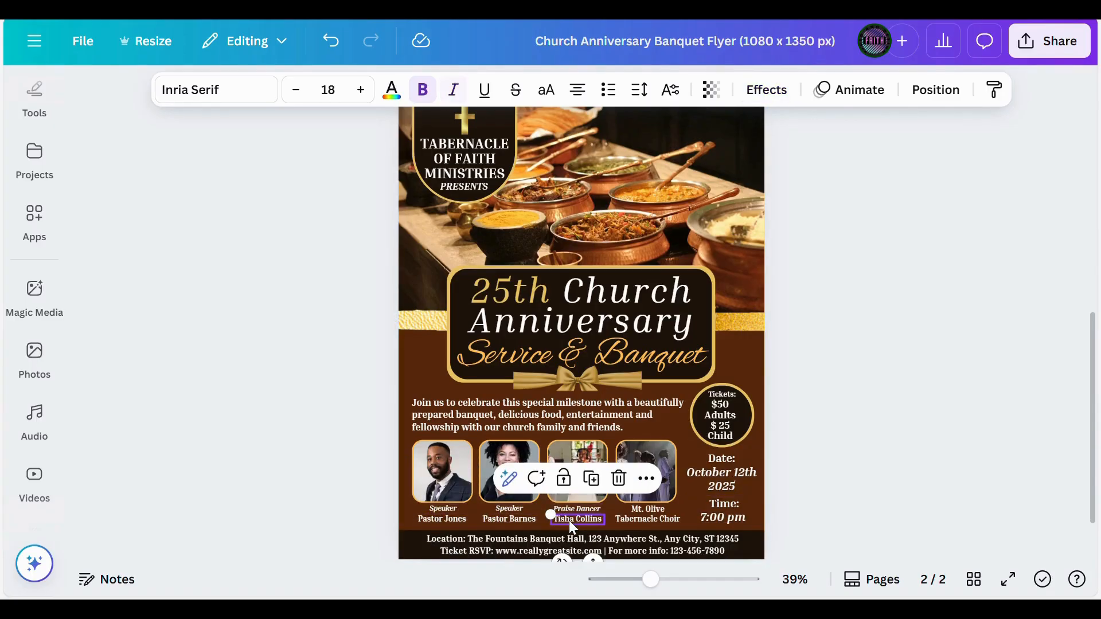
pyautogui.click(624, 509)
pyautogui.click(562, 537)
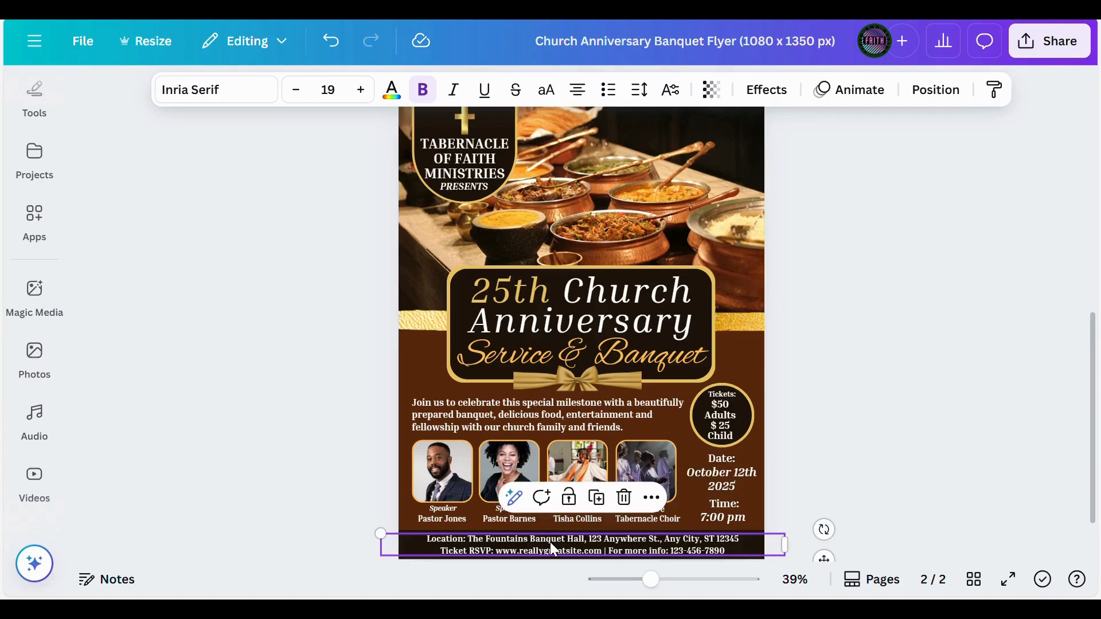
pyautogui.click(960, 301)
# Step: Change the church name in page 1's badge to "TABERNACLE OF FAITH CHURCH" and the line beneath it to "HOSTS"
pyautogui.scroll(5, 1044, 318)
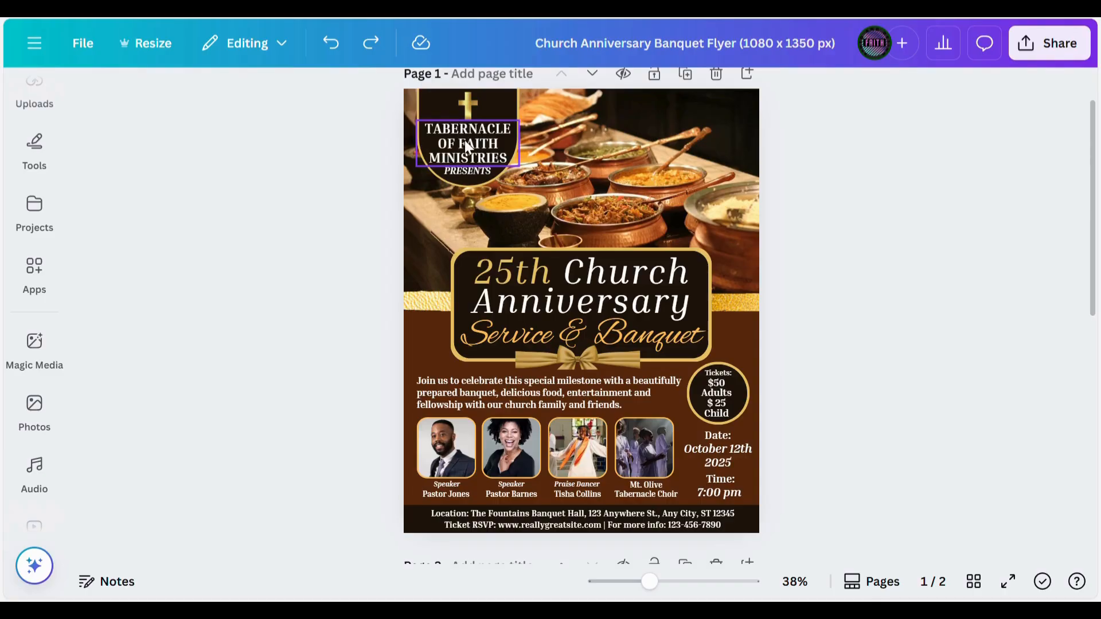
pyautogui.click(465, 143)
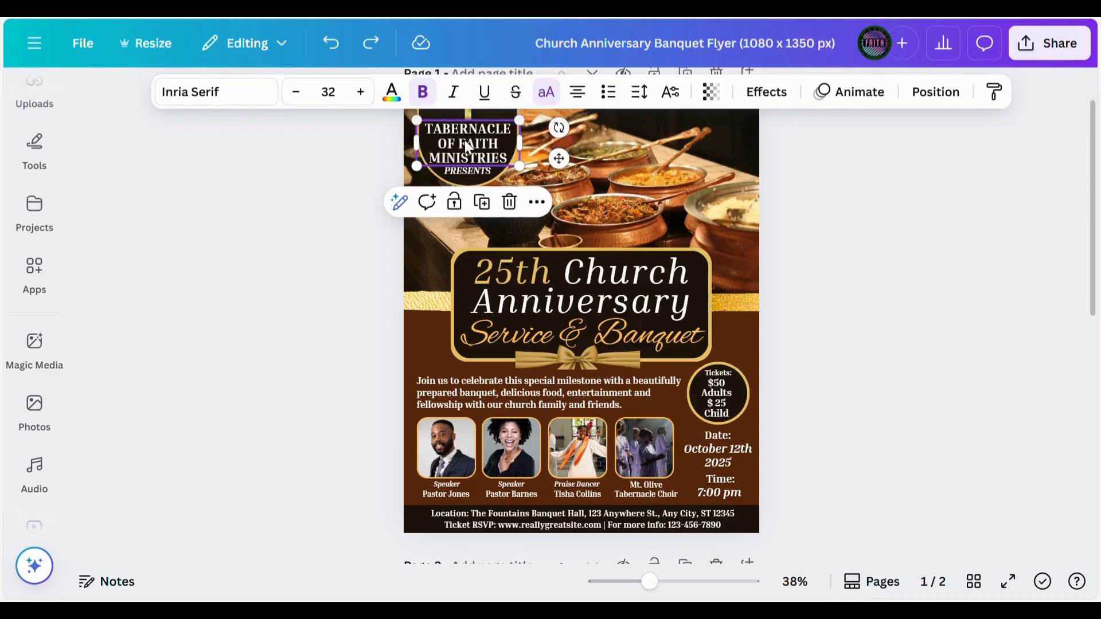
pyautogui.click(465, 140)
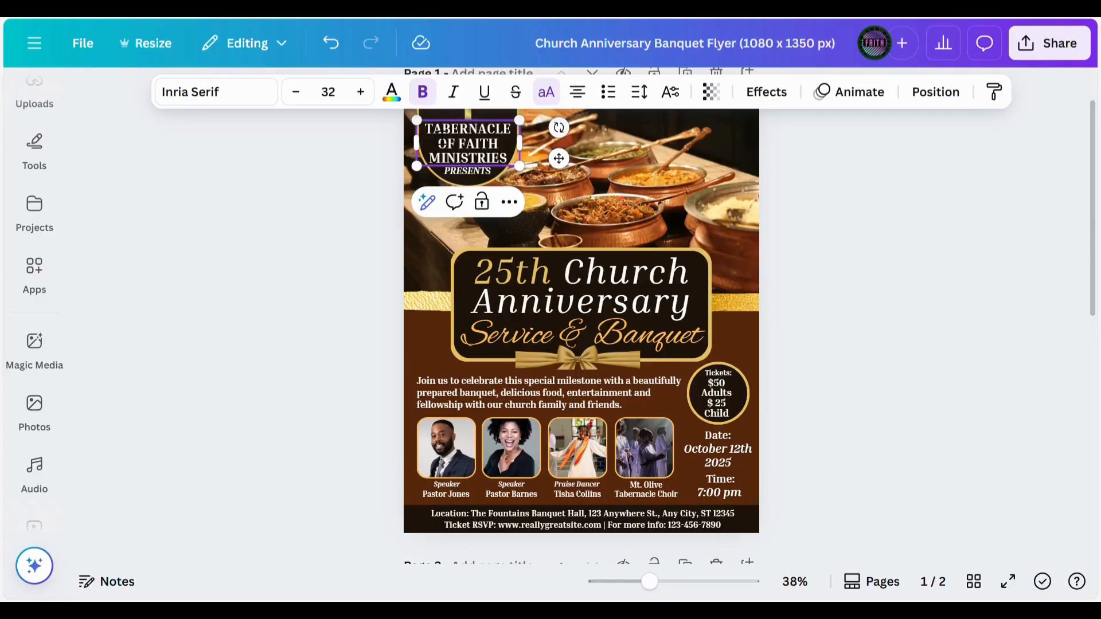
pyautogui.moveTo(427, 127); pyautogui.dragTo(514, 169)
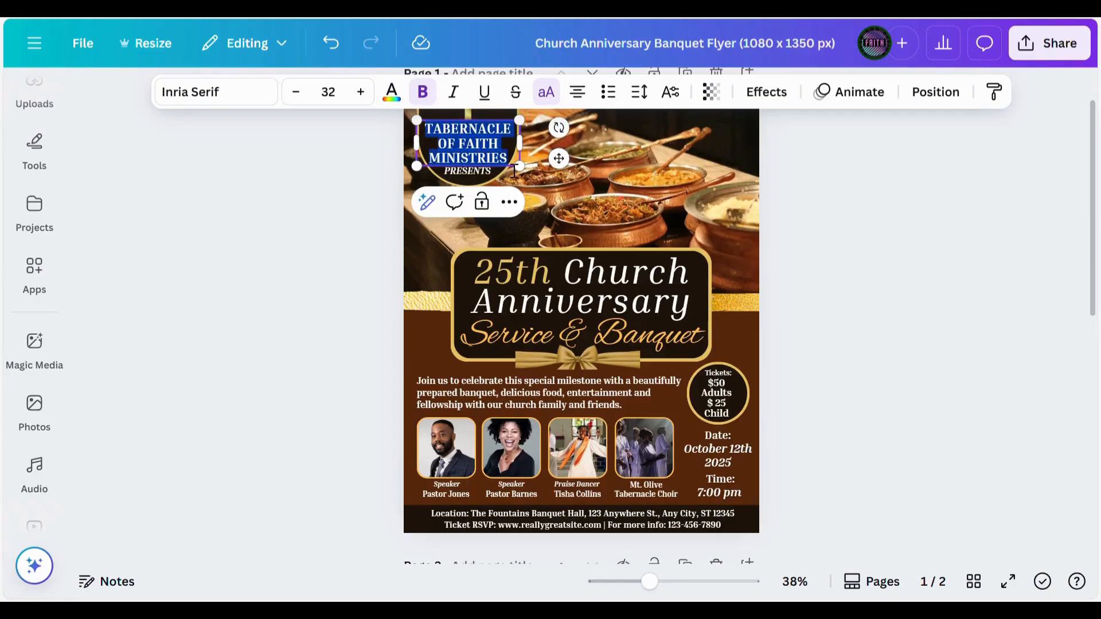
pyautogui.write('TABER')
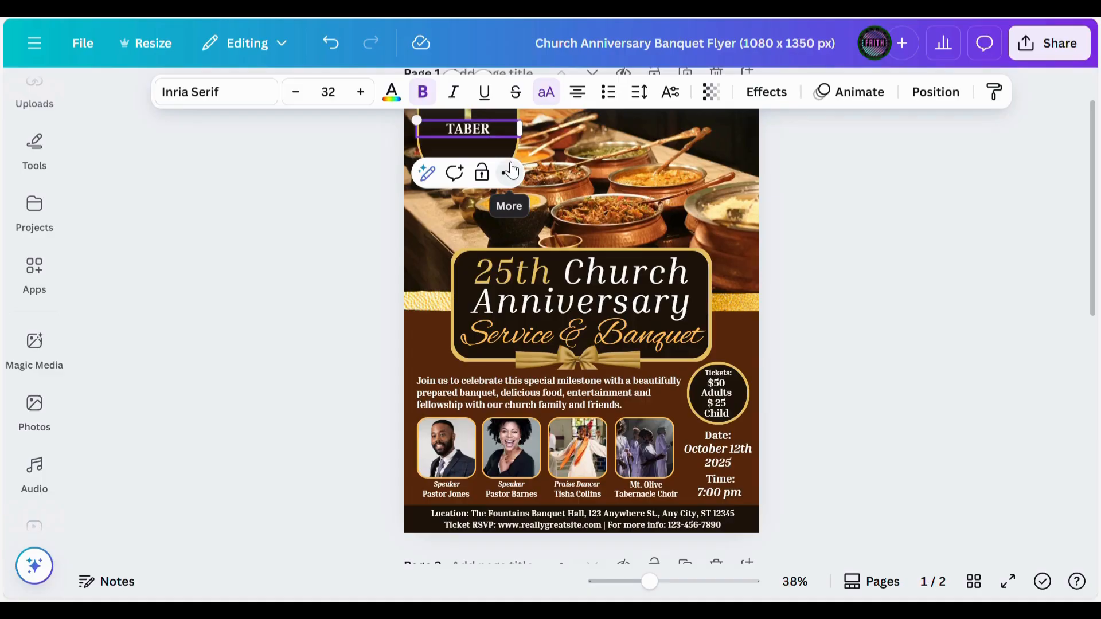
pyautogui.write('NACLE')
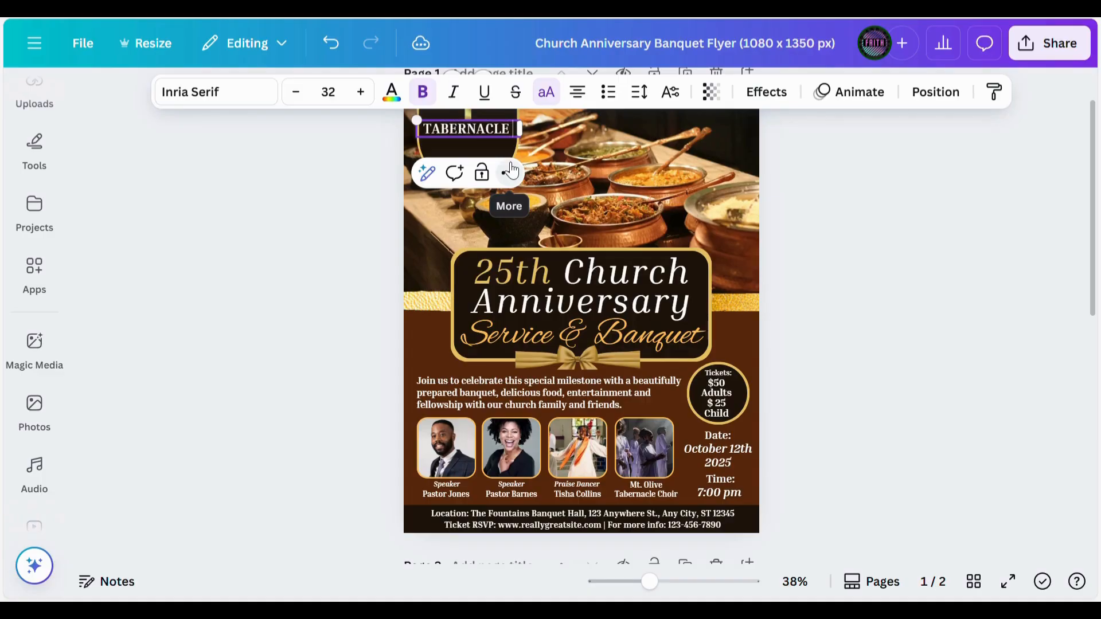
pyautogui.write(' OF FAIT')
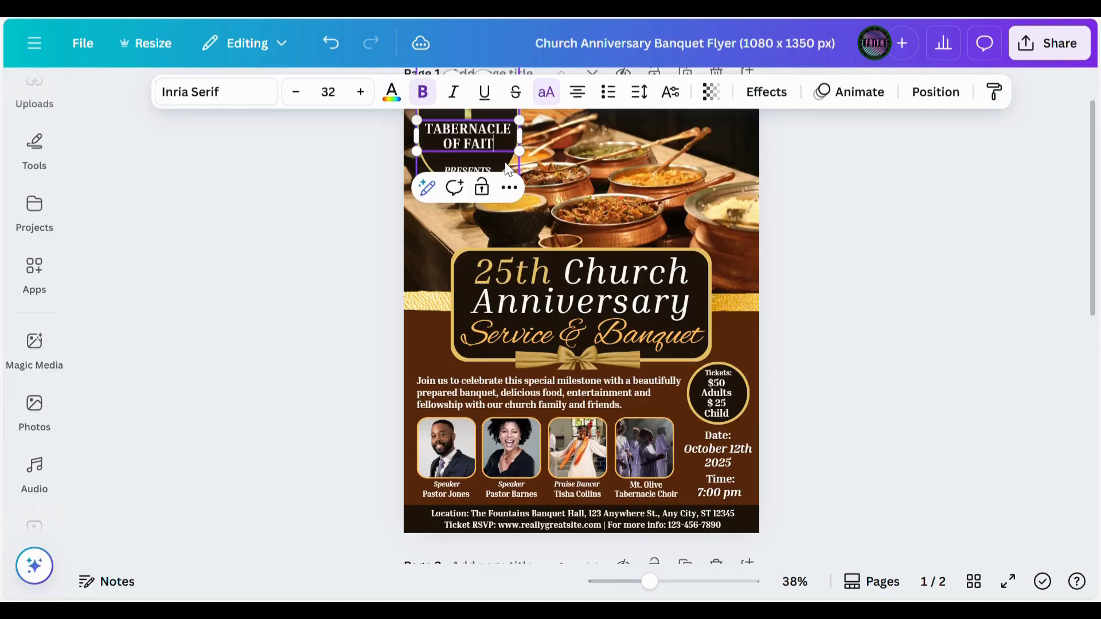
pyautogui.write('H CHURCH')
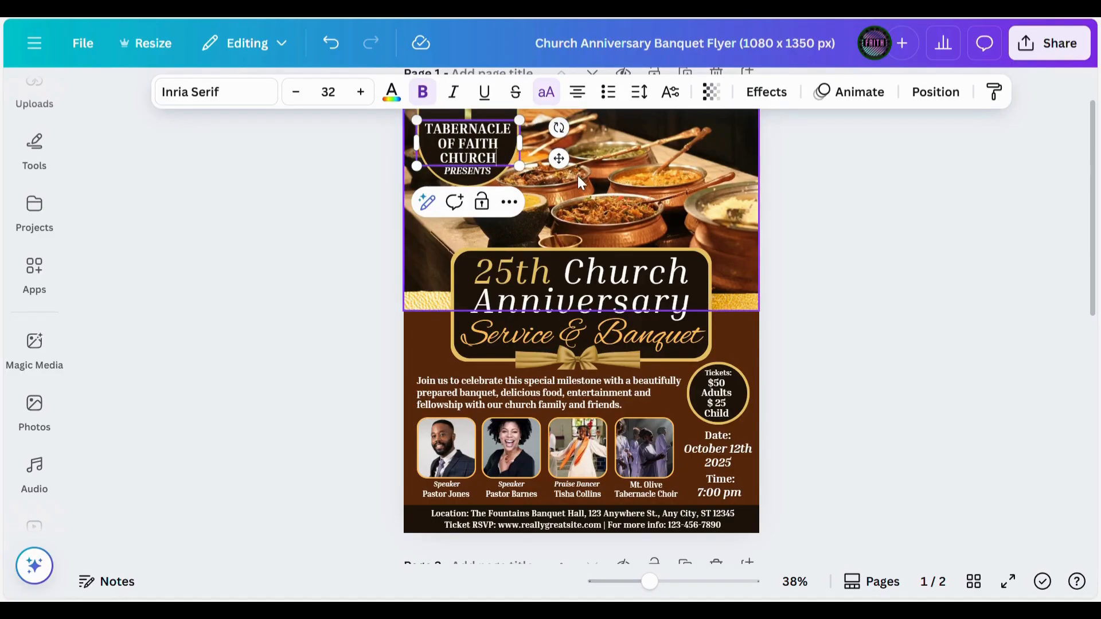
pyautogui.click(478, 172)
pyautogui.doubleClick(478, 172)
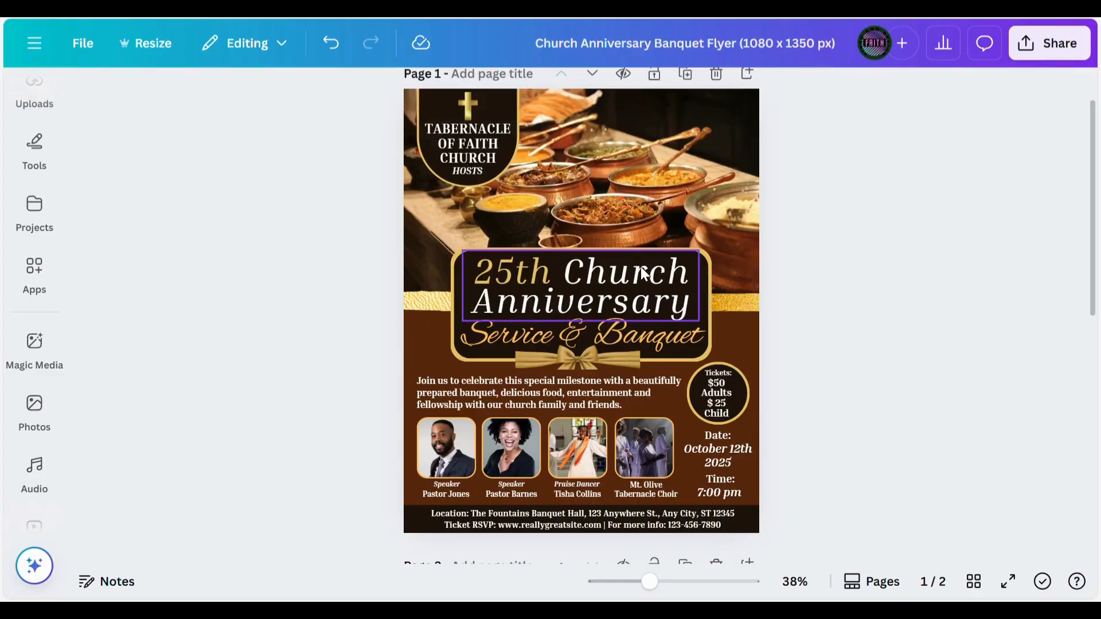
# Step: Replace the main heading on page 1 with "30th Church Anniversary"
pyautogui.click(635, 266)
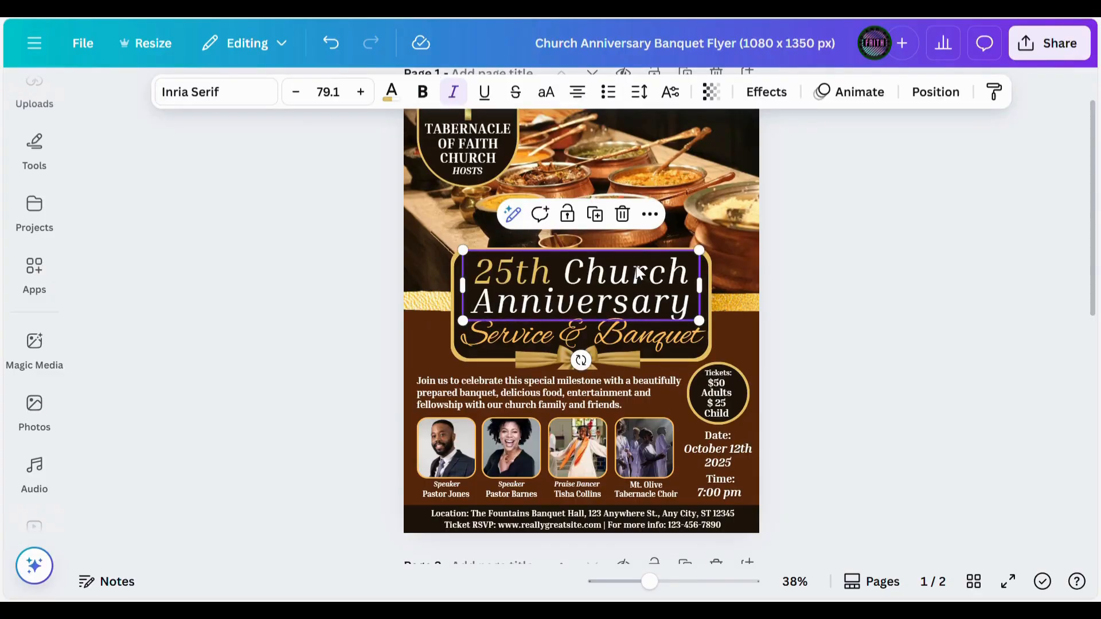
pyautogui.doubleClick(476, 269)
pyautogui.click(480, 277)
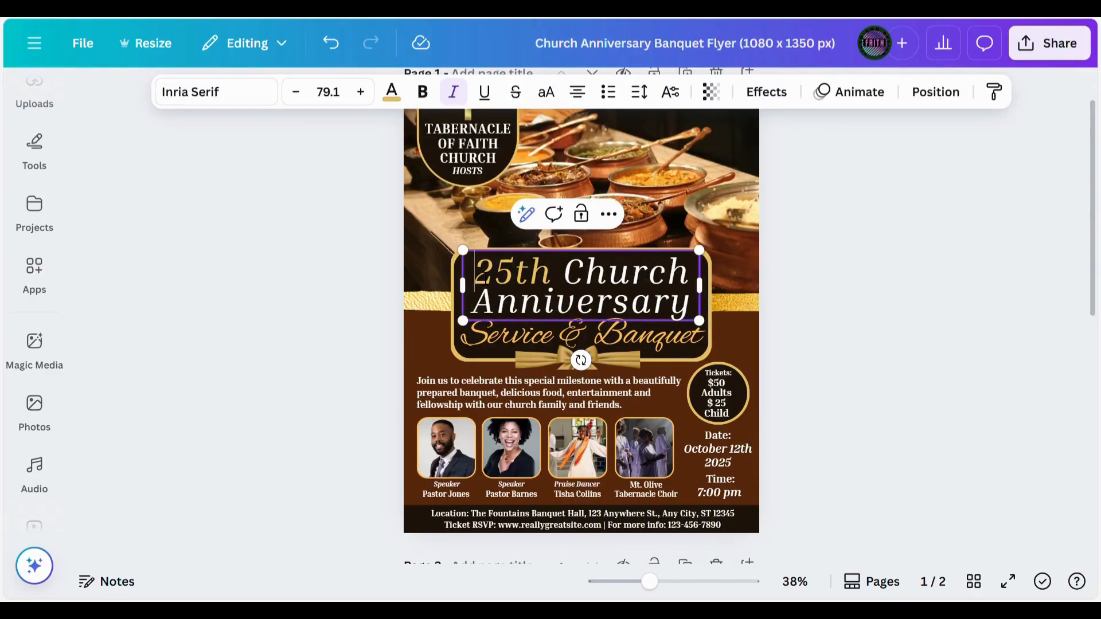
pyautogui.moveTo(482, 278); pyautogui.dragTo(696, 314)
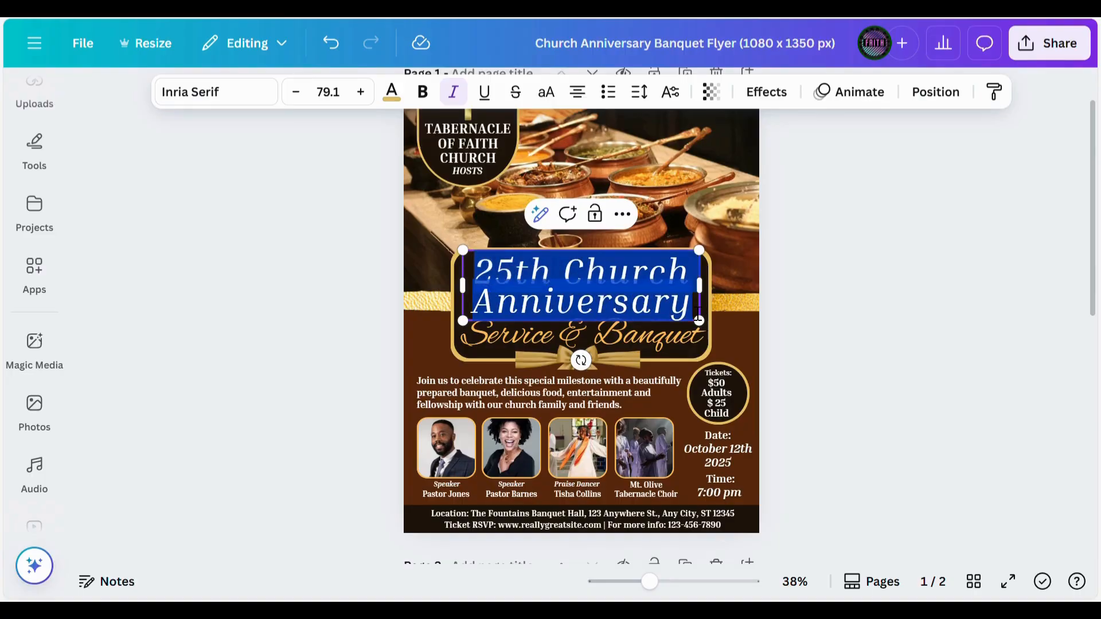
pyautogui.write('30t')
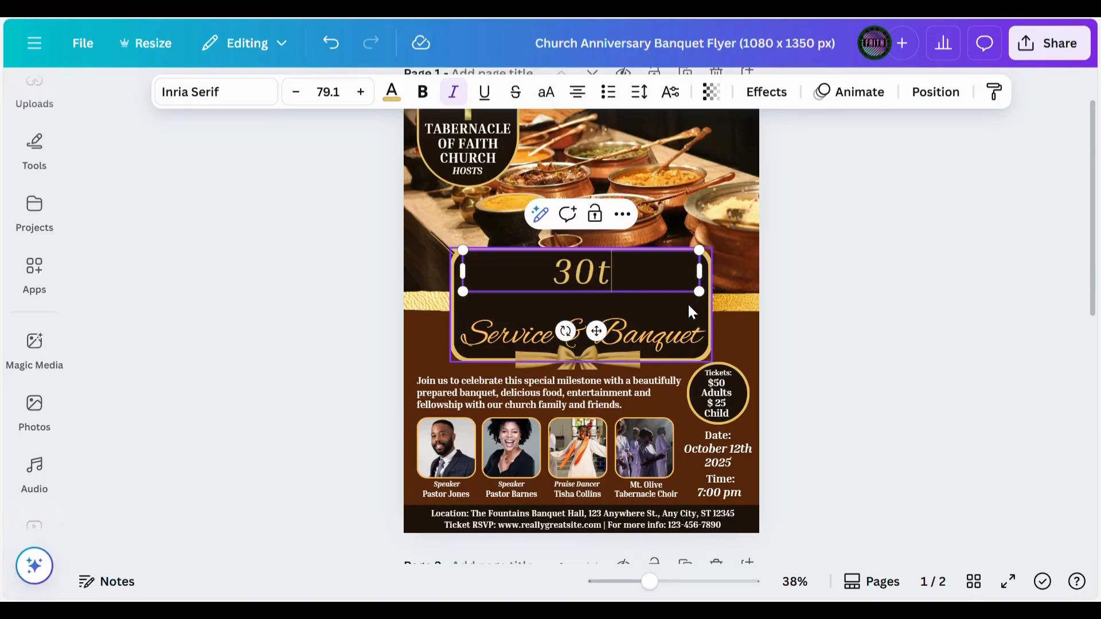
pyautogui.write('h Church')
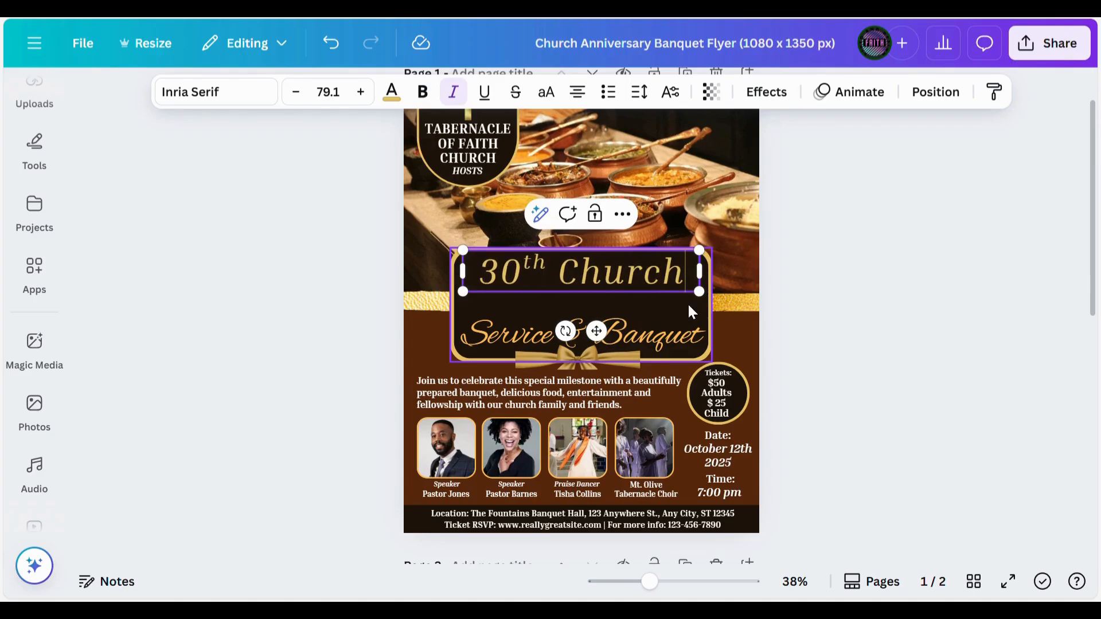
pyautogui.write(' Anniversary')
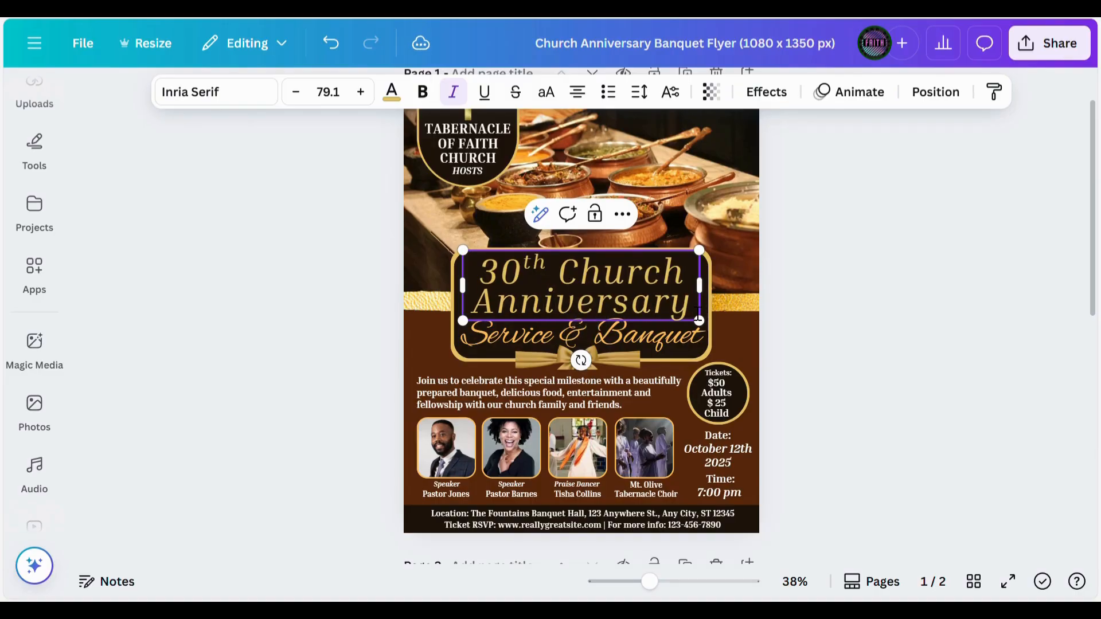
pyautogui.click(872, 313)
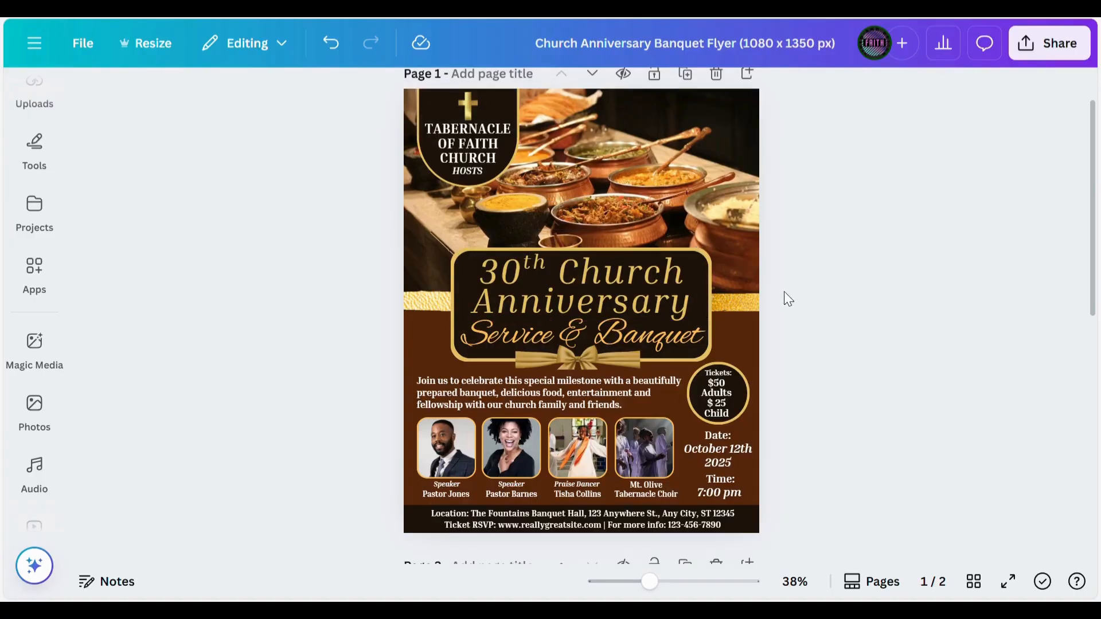
# Step: Replace the script subtitle under the main heading with "Banquet Dinner"
pyautogui.click(630, 335)
pyautogui.write('Banq')
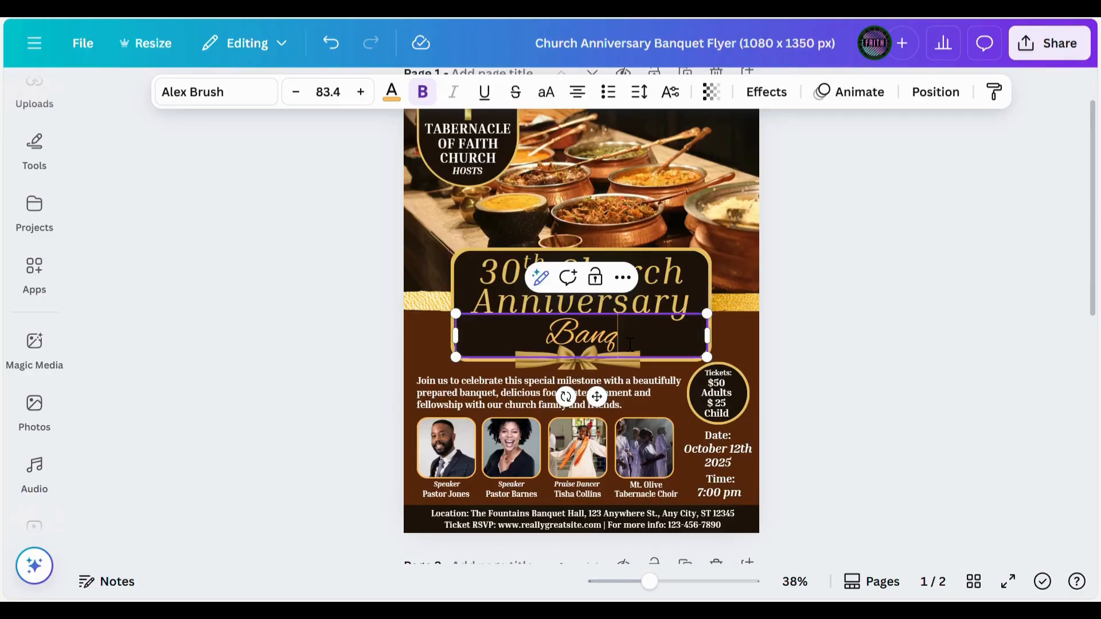
pyautogui.write('uet')
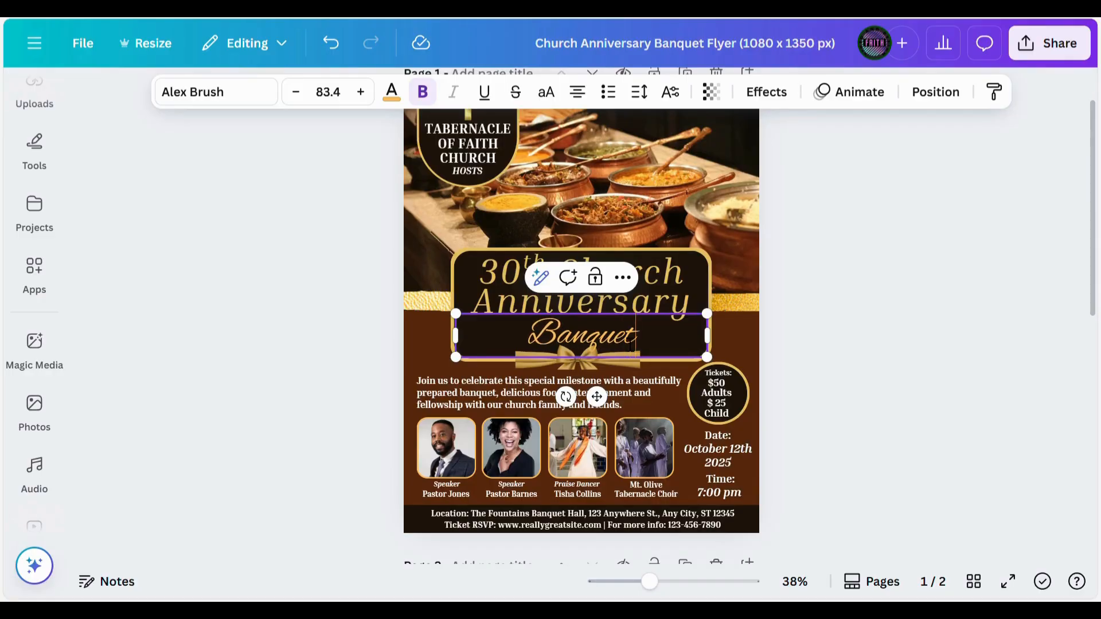
pyautogui.write(' Dinner')
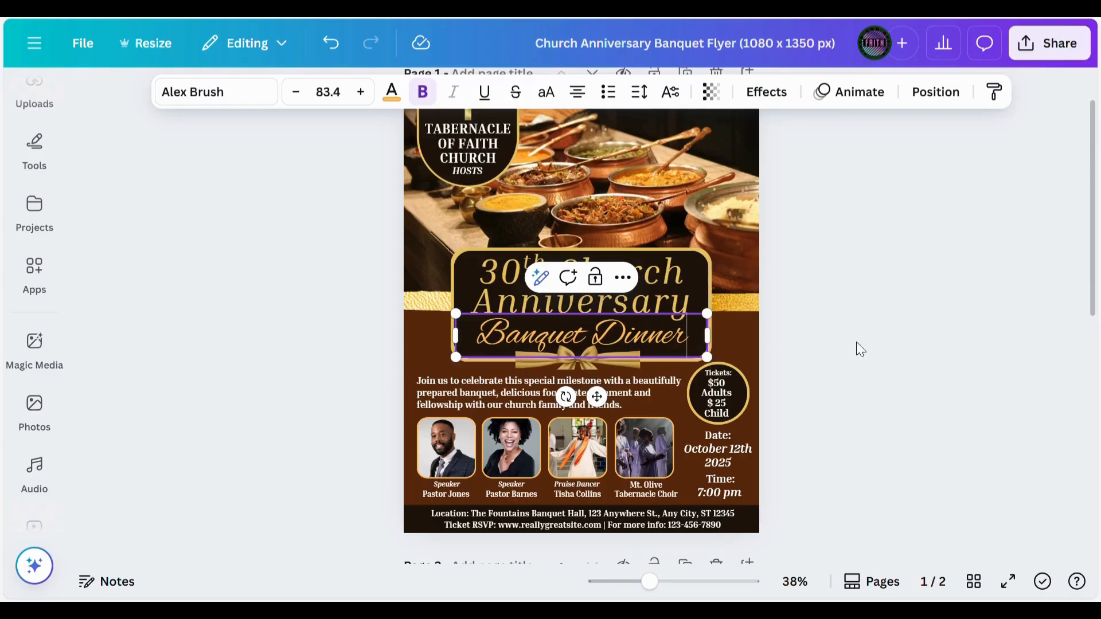
pyautogui.click(889, 350)
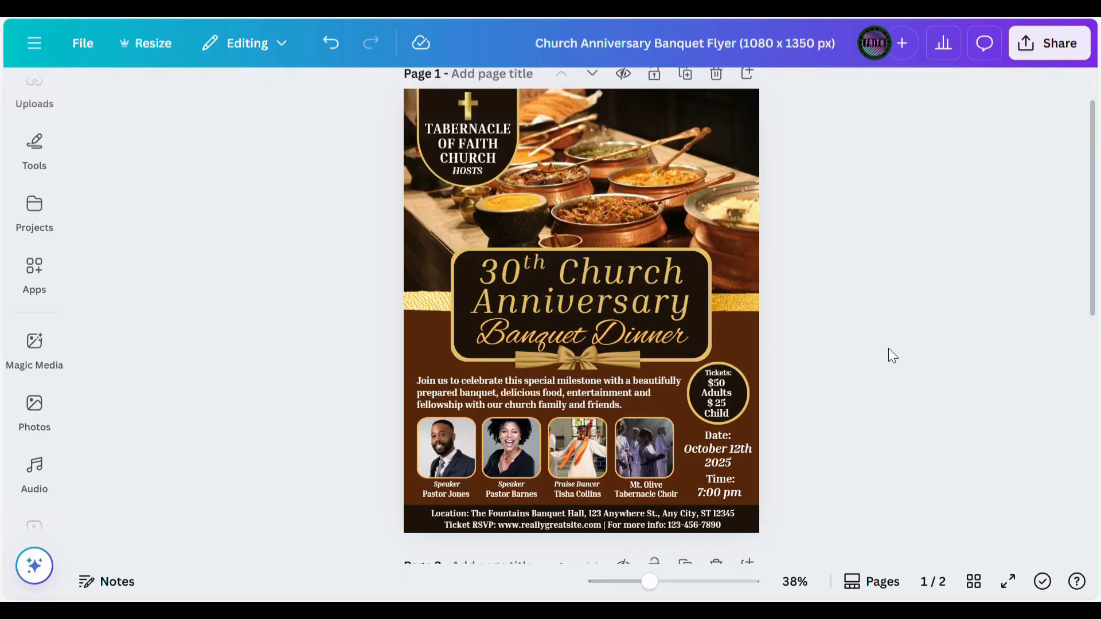
pyautogui.scroll(-8, 889, 348)
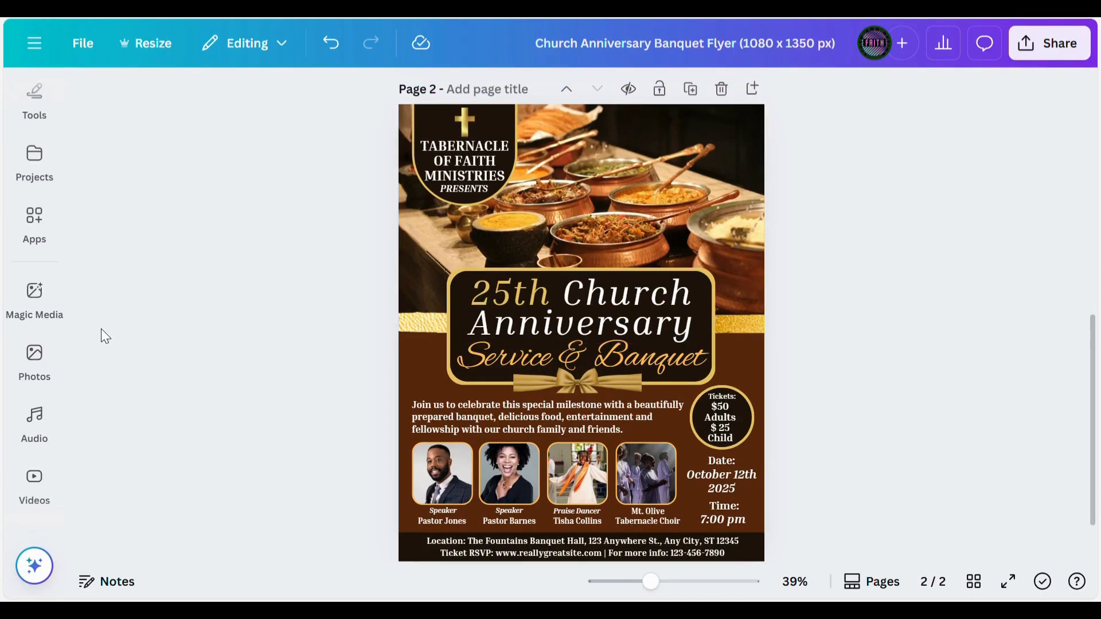
pyautogui.click(62, 361)
pyautogui.click(62, 293)
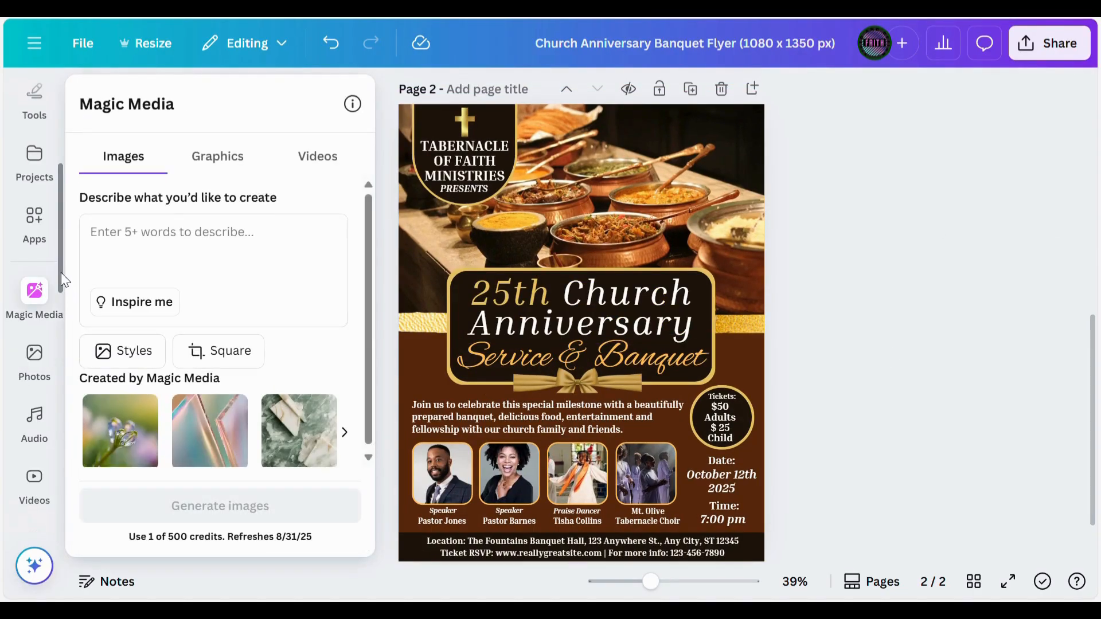
pyautogui.scroll(3, 61, 273)
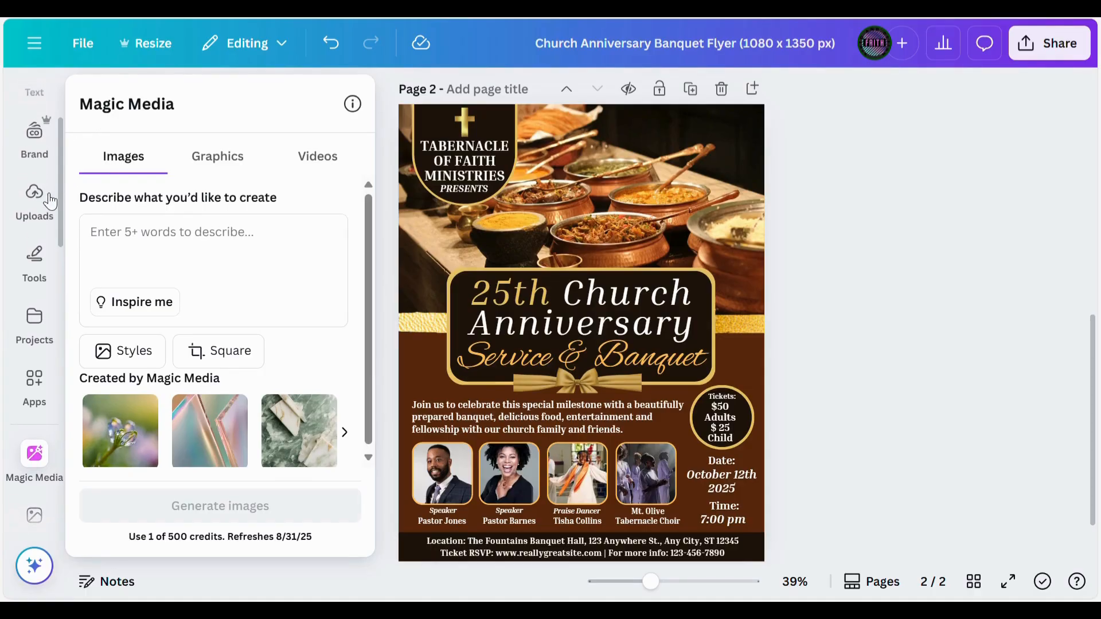
pyautogui.click(43, 208)
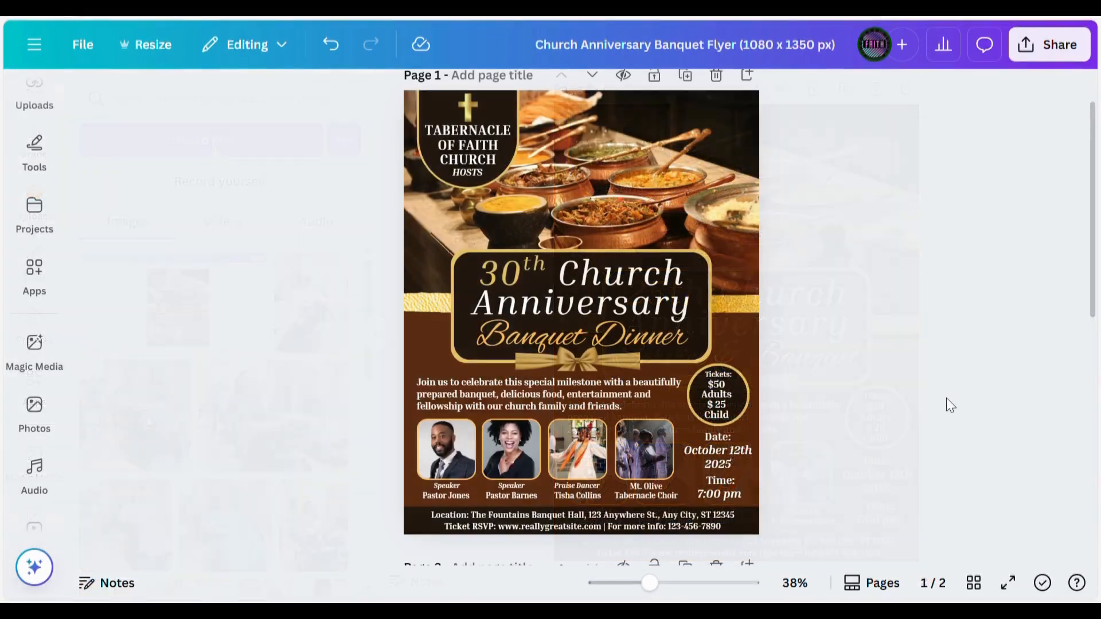
# Step: Replace page 1's first speaker photo with the man in a light blue shirt and the second with the woman in a dark blazer
pyautogui.click(439, 446)
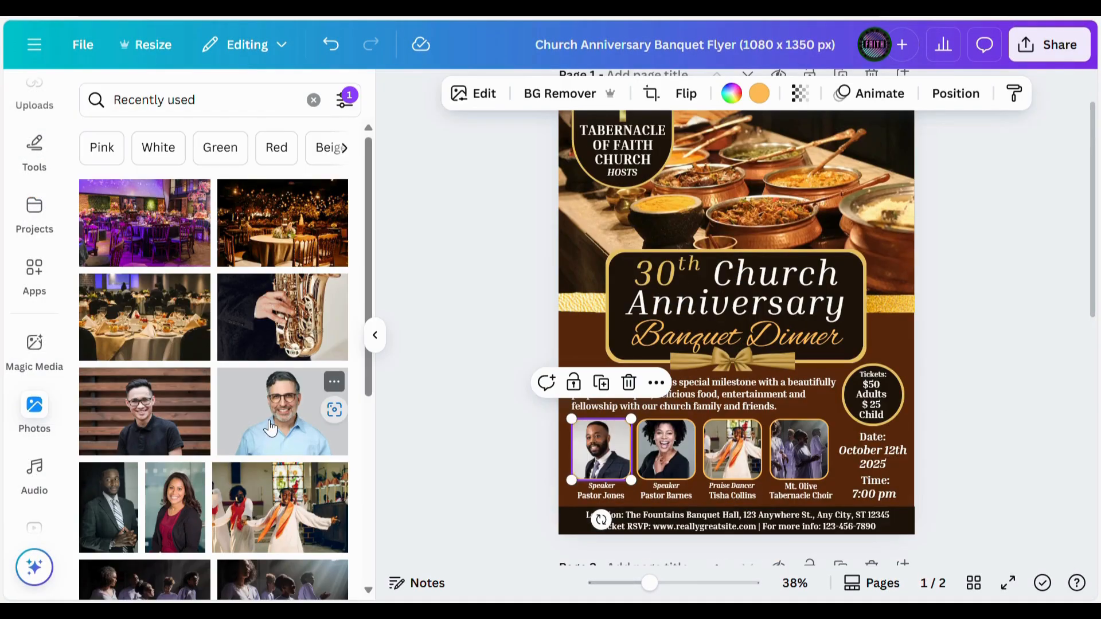
pyautogui.moveTo(270, 427); pyautogui.dragTo(590, 459)
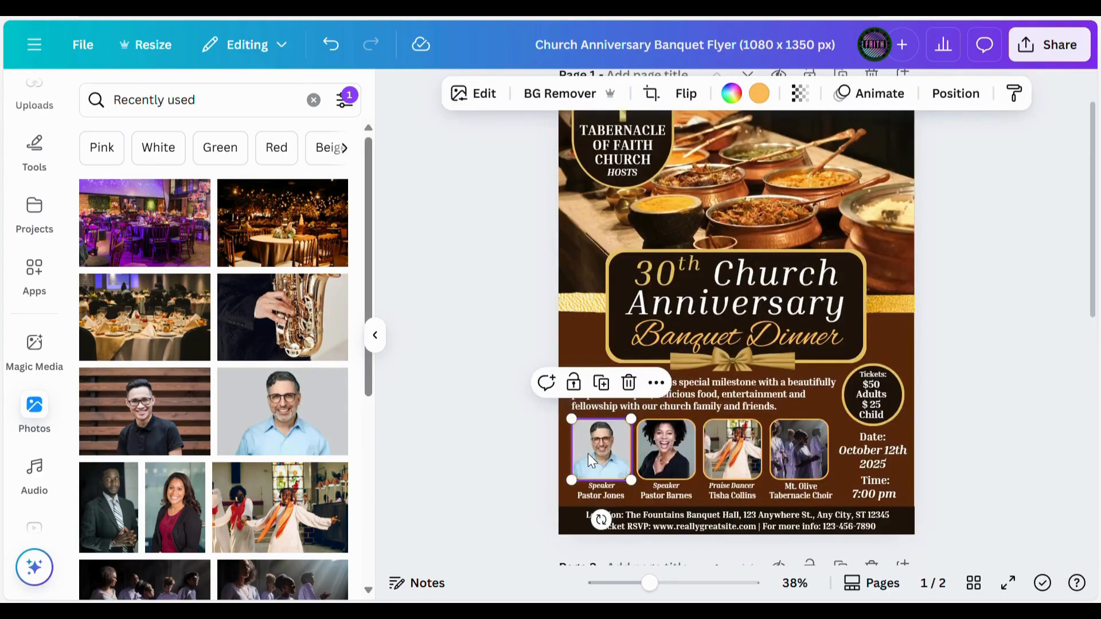
pyautogui.click(670, 451)
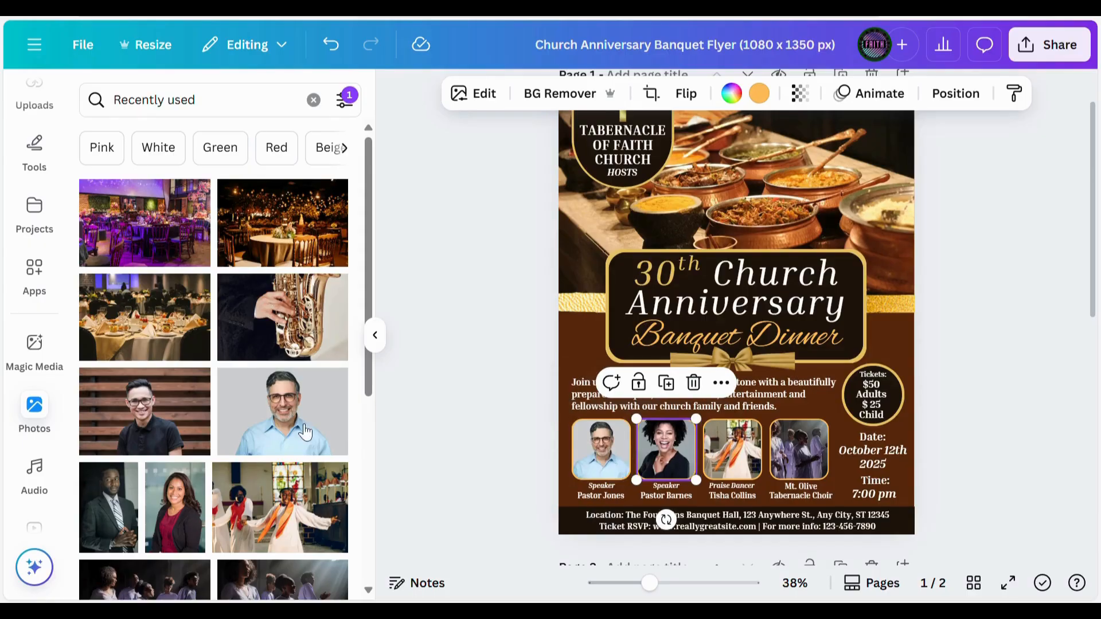
pyautogui.moveTo(174, 530); pyautogui.dragTo(653, 461)
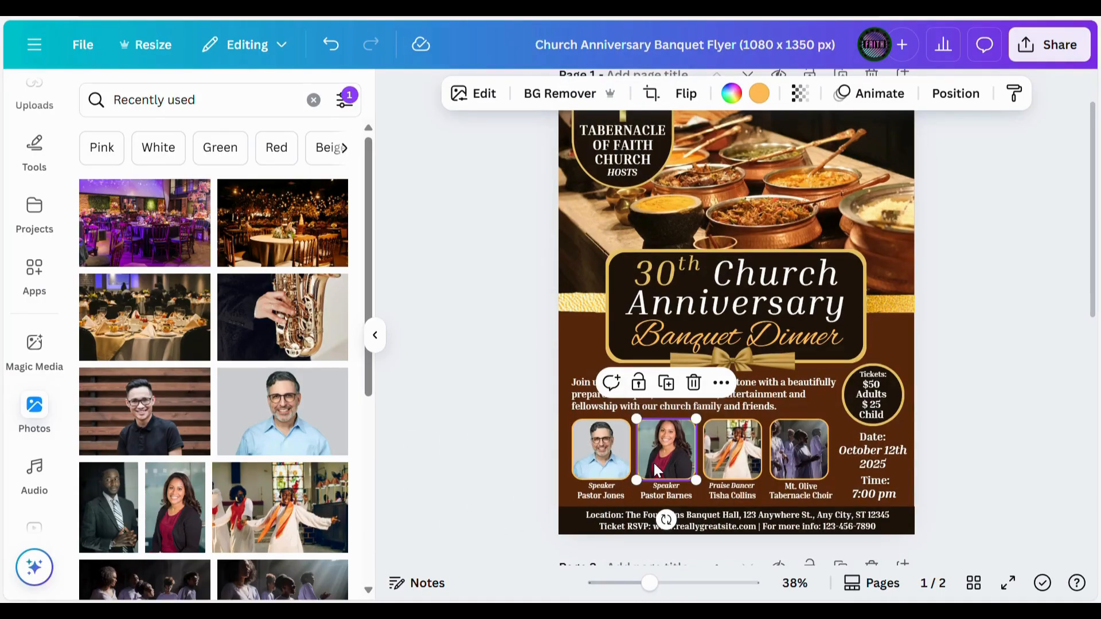
pyautogui.click(500, 455)
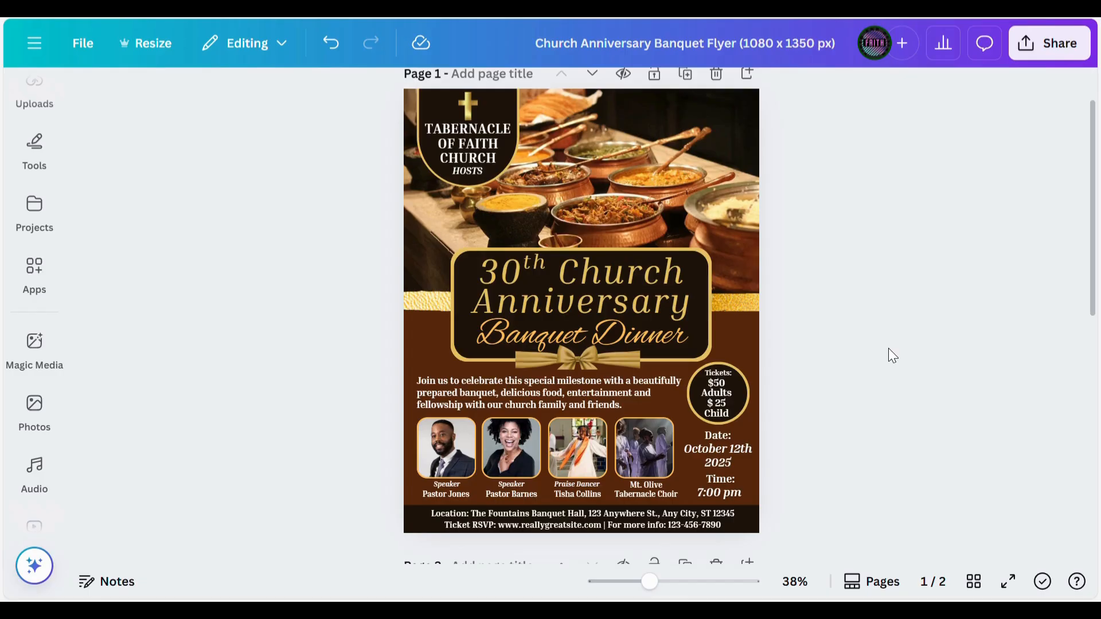
# Step: Recolor the words "Church Anniversary" in page 1's main heading white
pyautogui.click(567, 269)
pyautogui.click(576, 277)
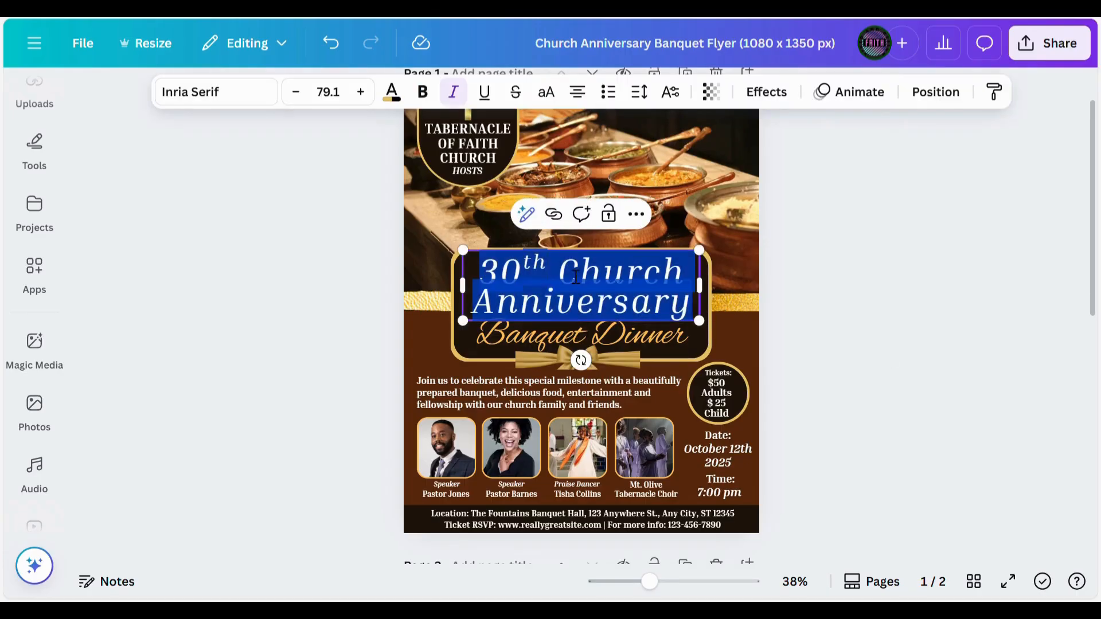
pyautogui.click(572, 279)
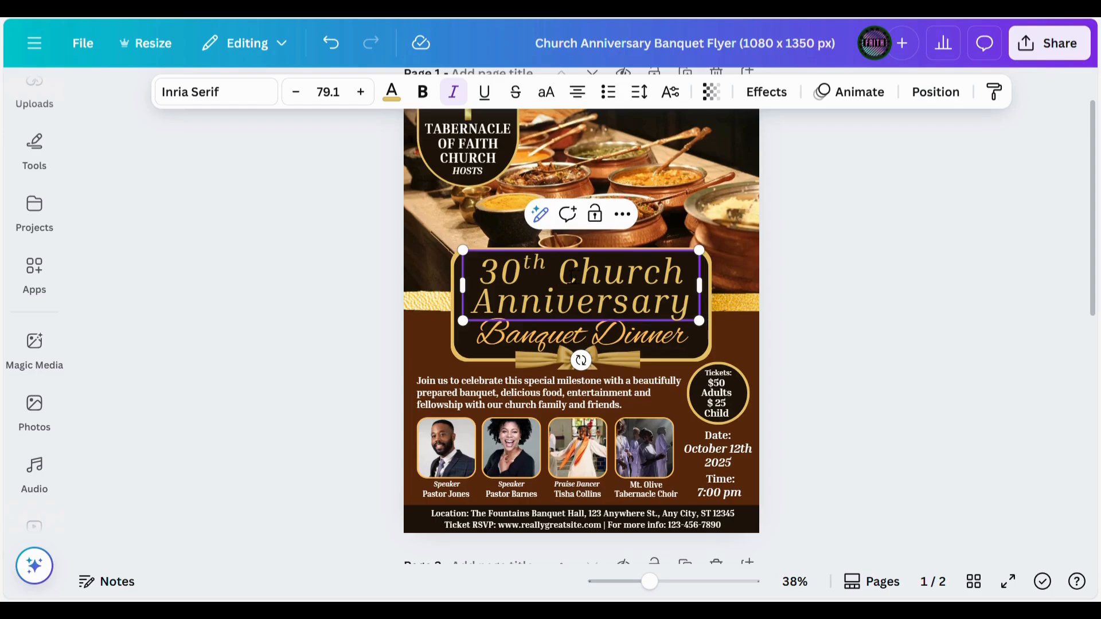
pyautogui.moveTo(572, 279); pyautogui.dragTo(692, 310)
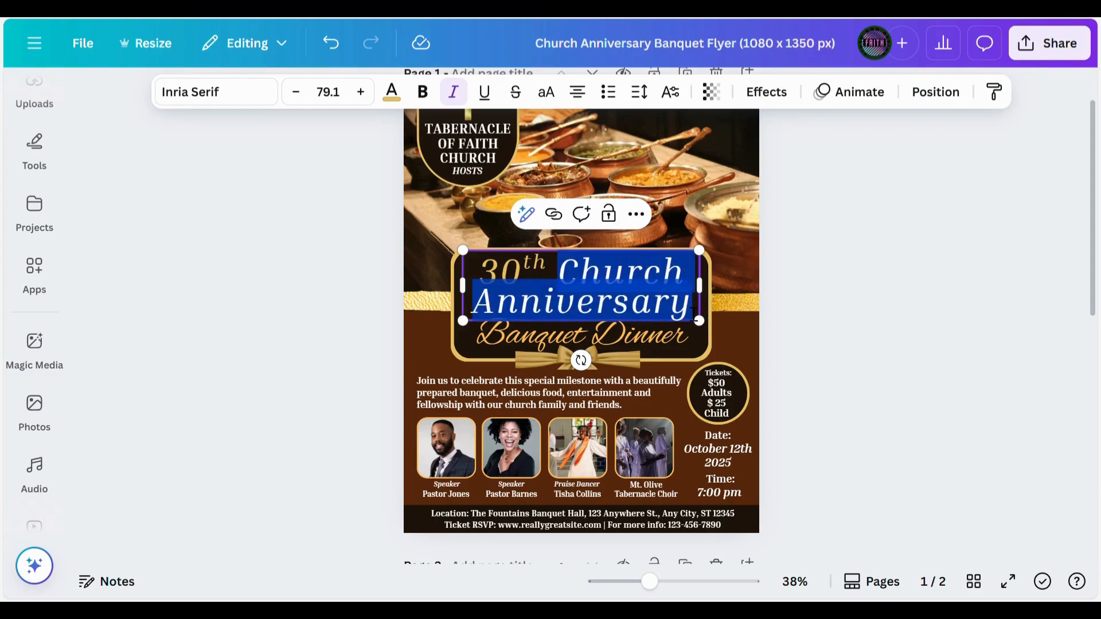
pyautogui.click(400, 99)
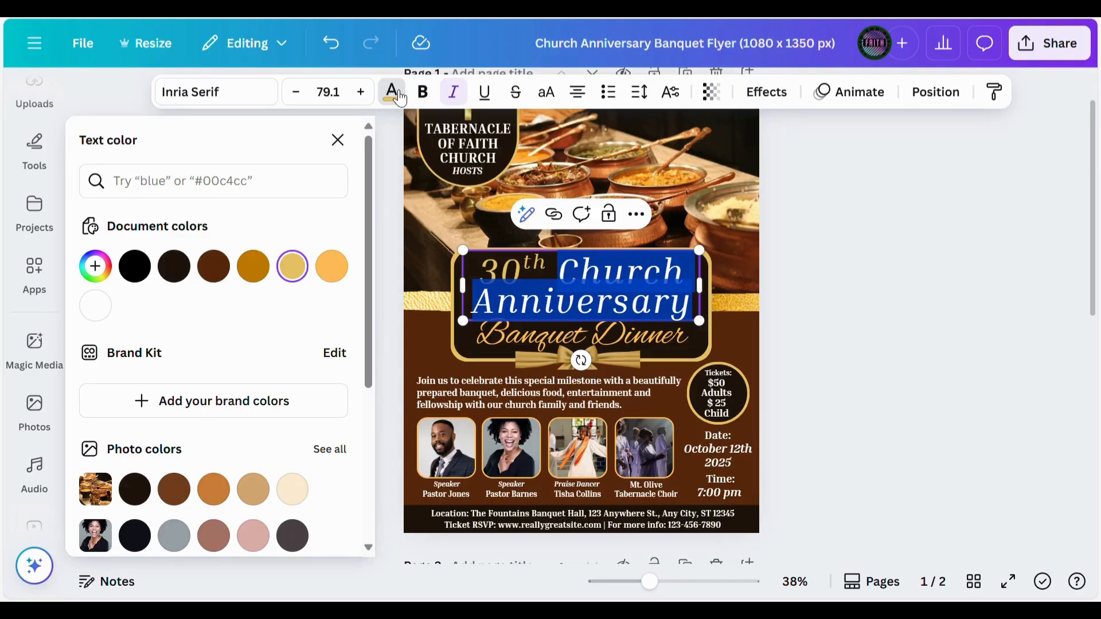
pyautogui.click(100, 314)
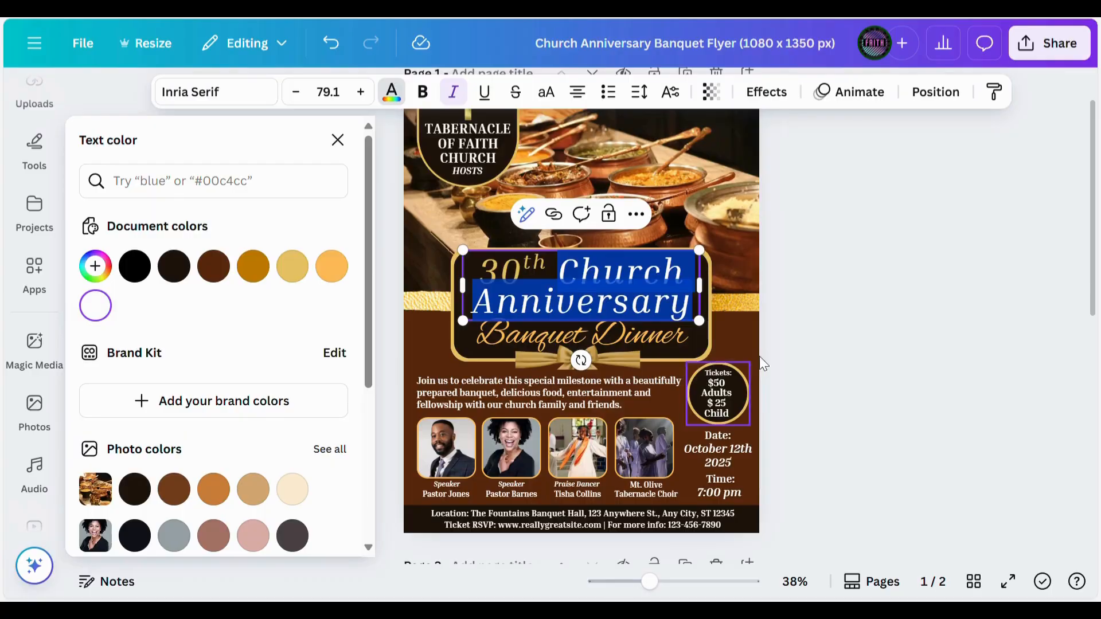
pyautogui.click(864, 331)
pyautogui.click(864, 332)
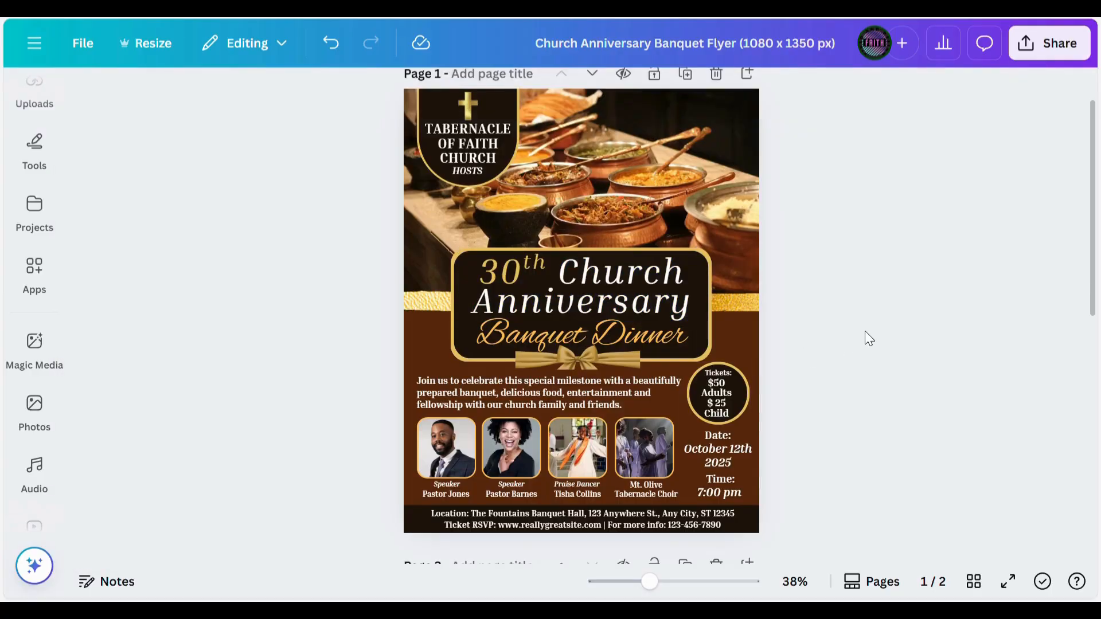
pyautogui.hotkey('ctrl', 'z')
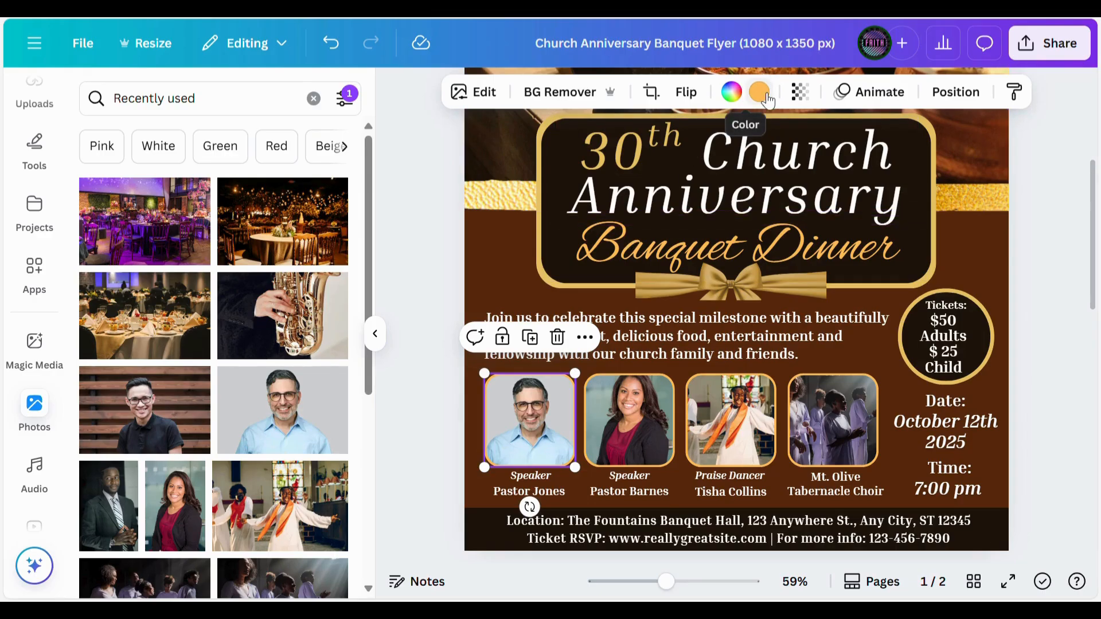
# Step: Set the border color of the first speaker's photo frame to light gray #C1C1C1
pyautogui.click(762, 95)
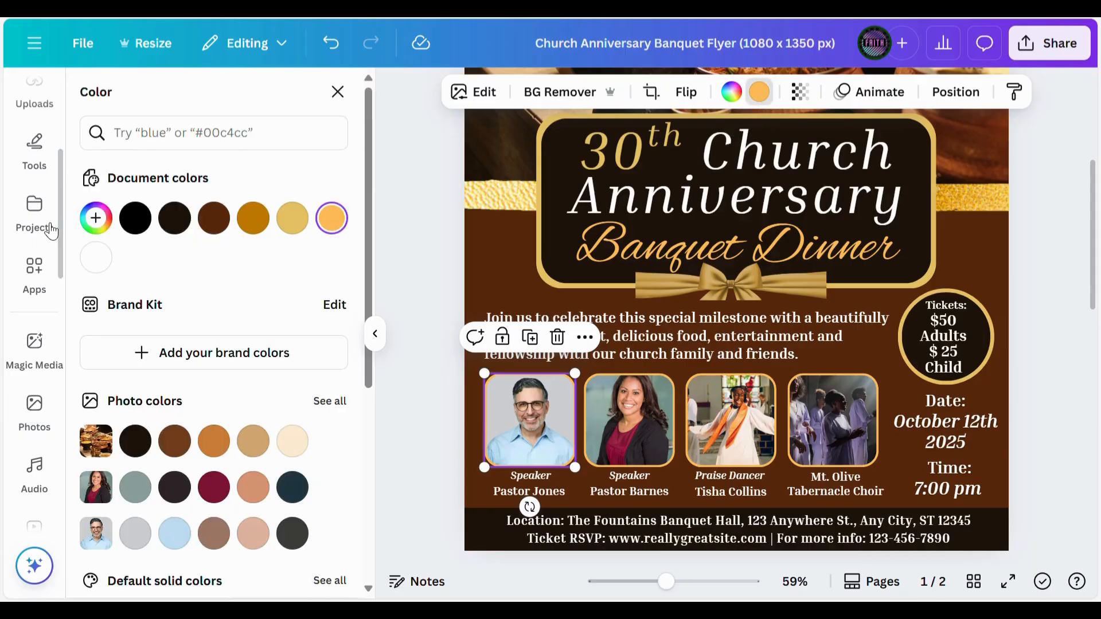
pyautogui.click(108, 223)
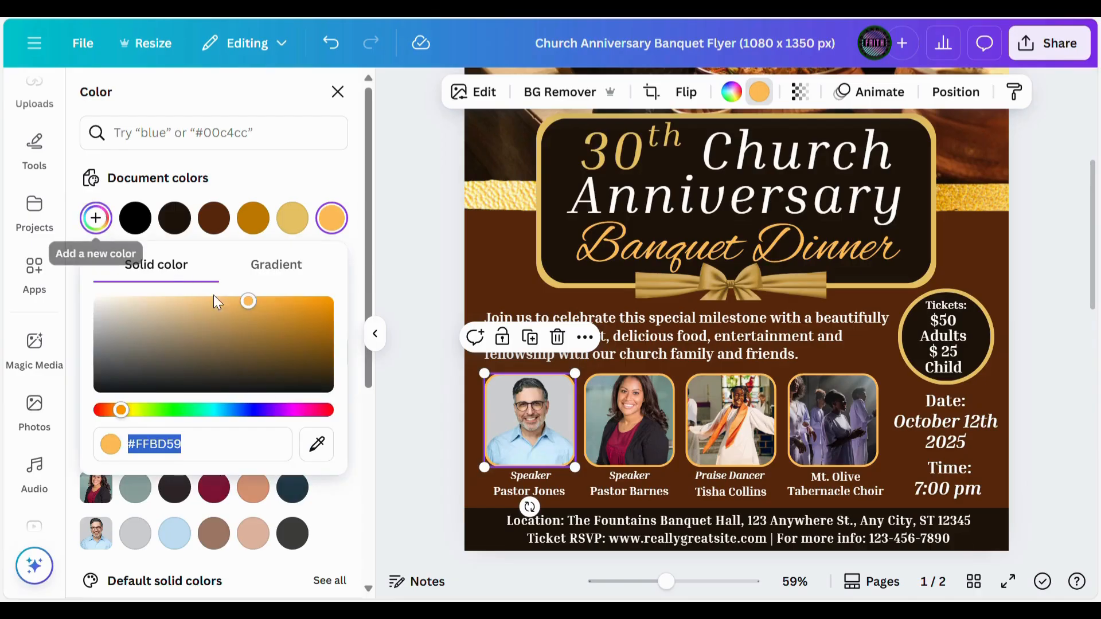
pyautogui.moveTo(255, 309); pyautogui.dragTo(93, 325)
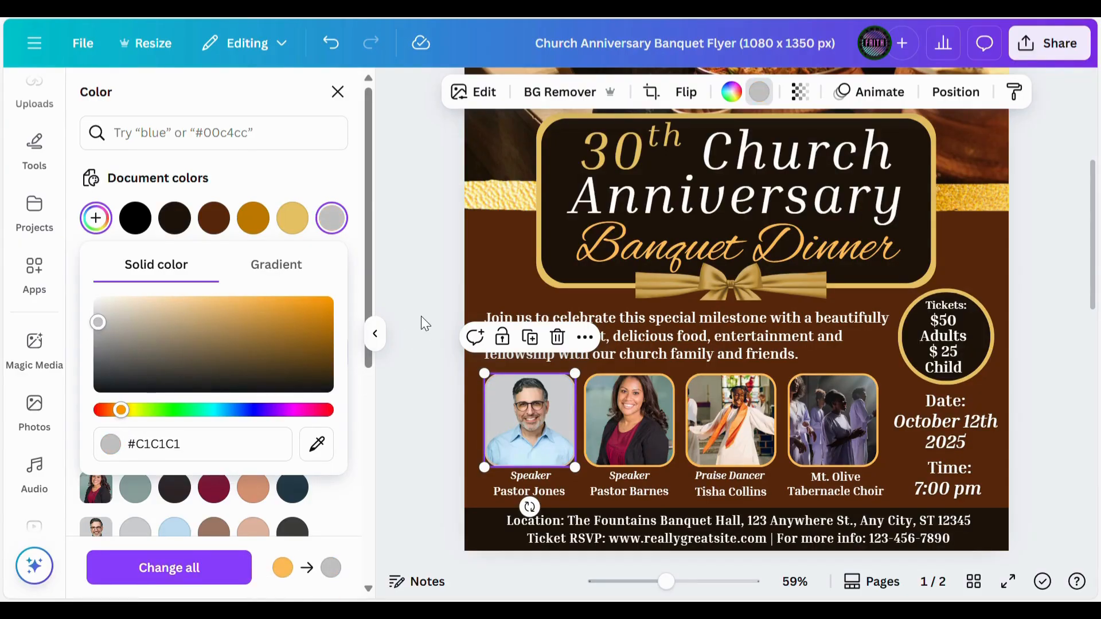
# Step: Change the borders of the second speaker, praise dancer and choir photo frames to light gray #c1c1c1
pyautogui.click(610, 423)
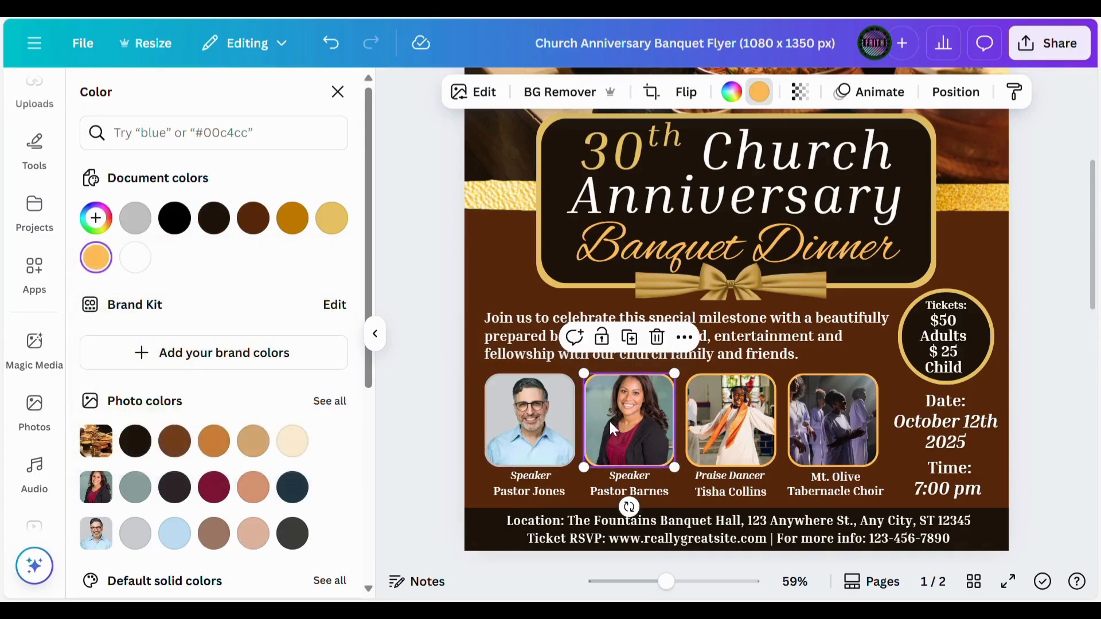
pyautogui.click(137, 219)
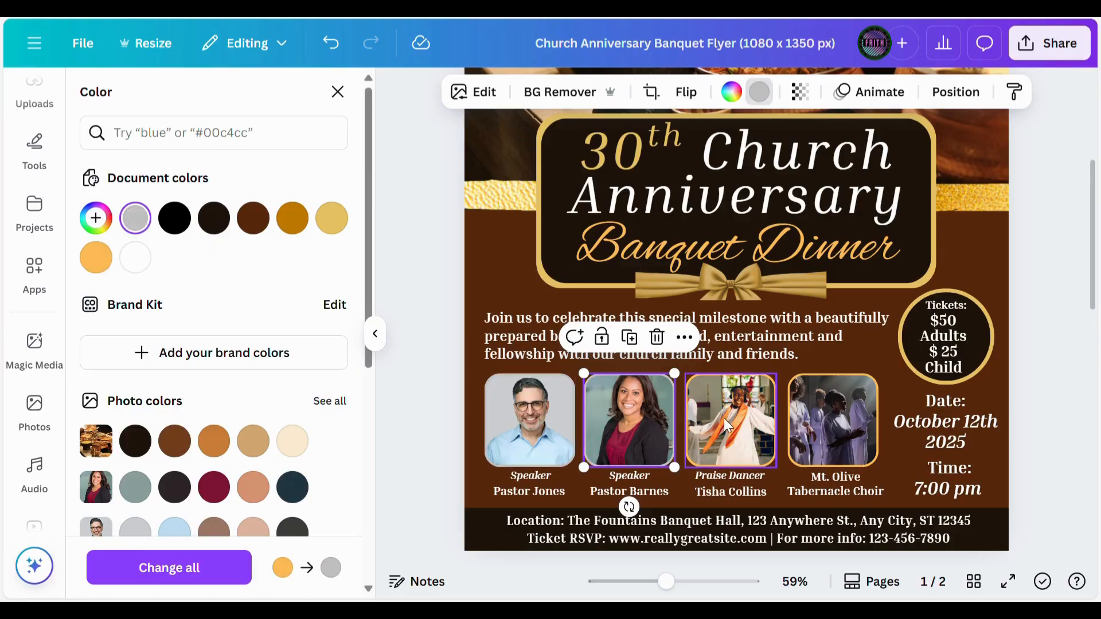
pyautogui.click(743, 421)
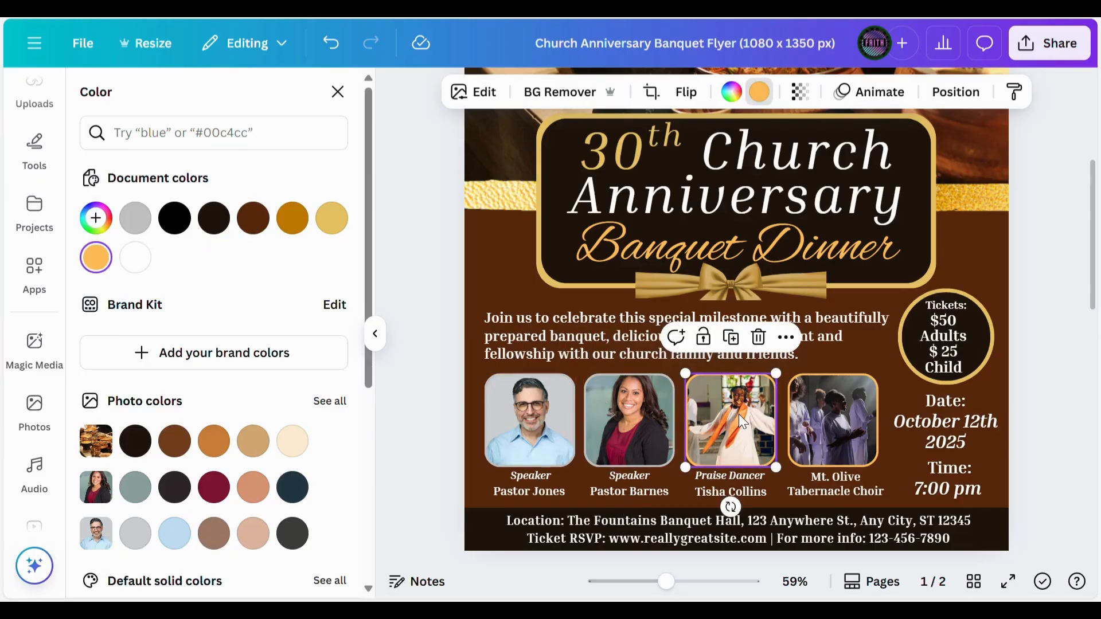
pyautogui.click(147, 223)
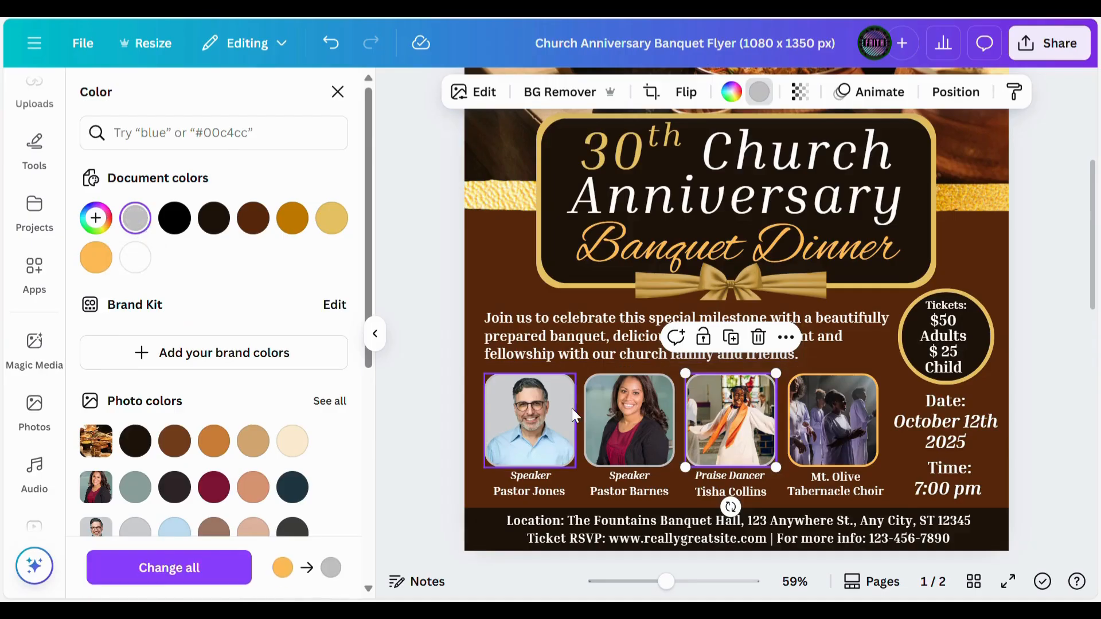
pyautogui.click(831, 405)
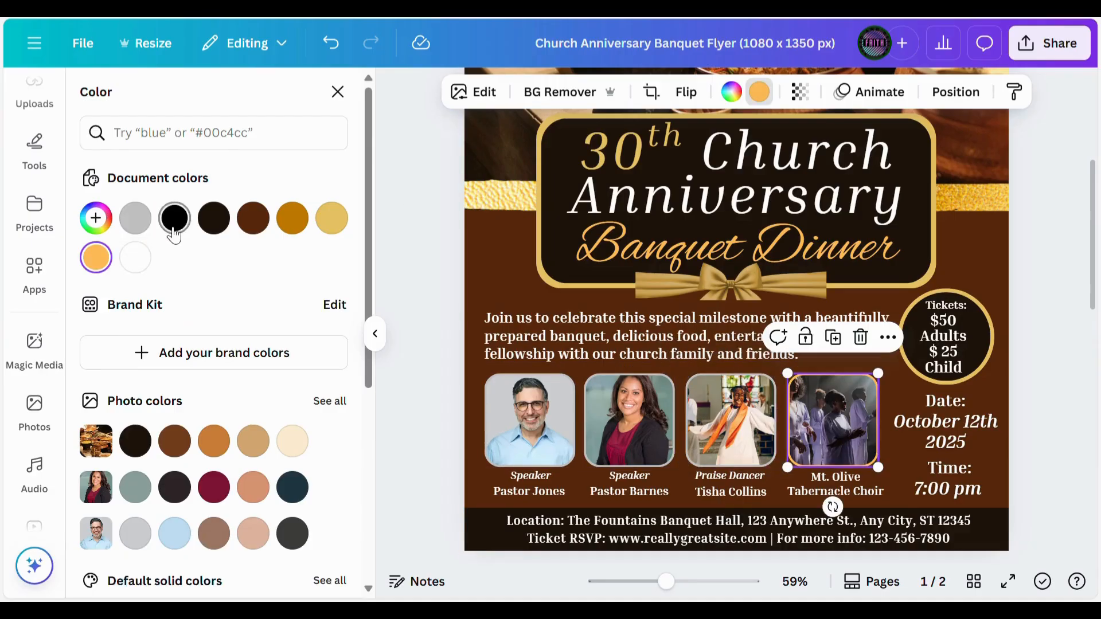
pyautogui.click(141, 228)
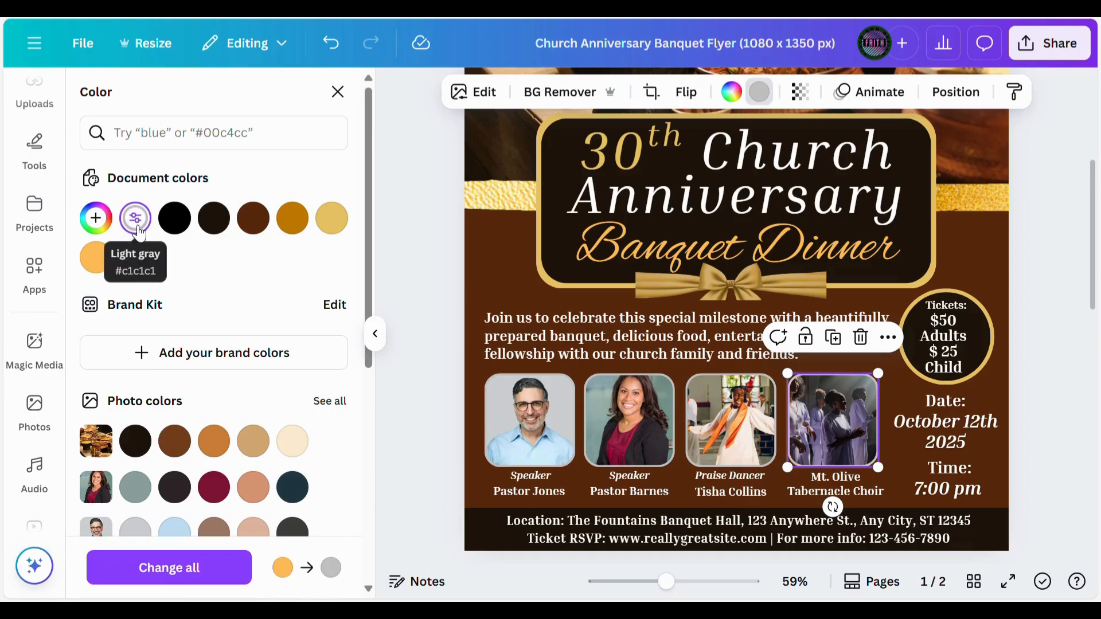
# Step: Recolor the gold textured band behind the heading and the cross in the church badge light gray
pyautogui.click(494, 197)
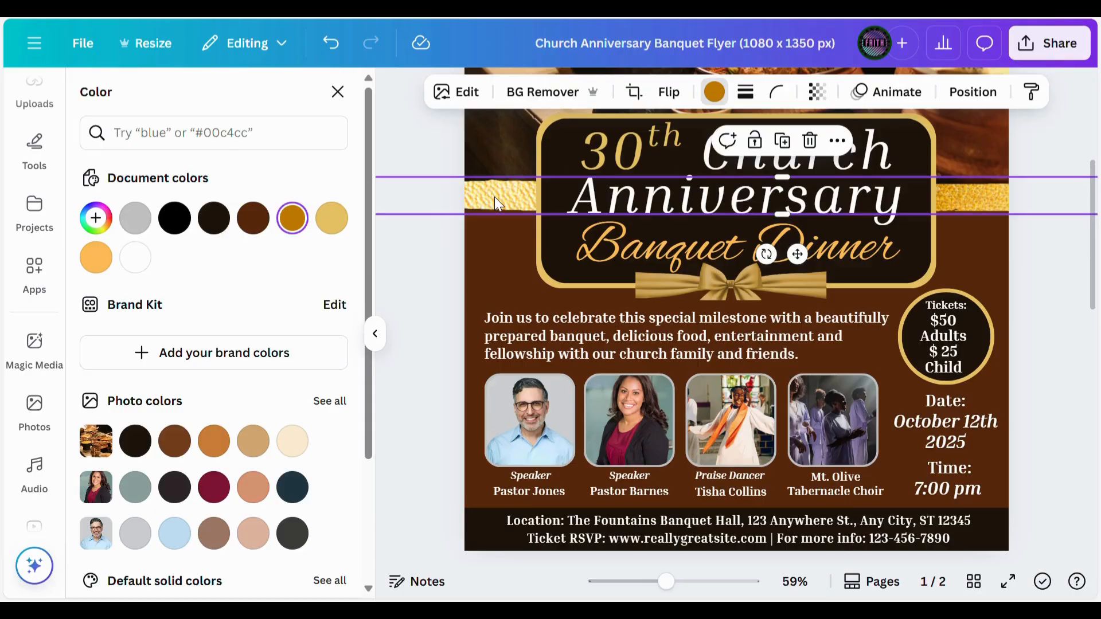
pyautogui.click(144, 223)
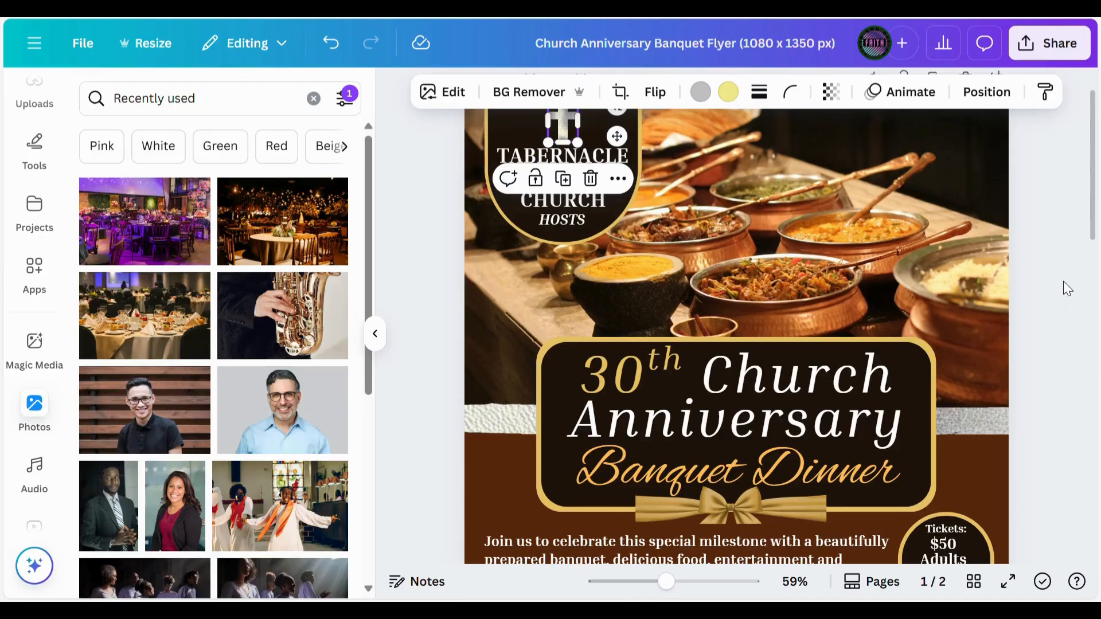
pyautogui.click(1063, 283)
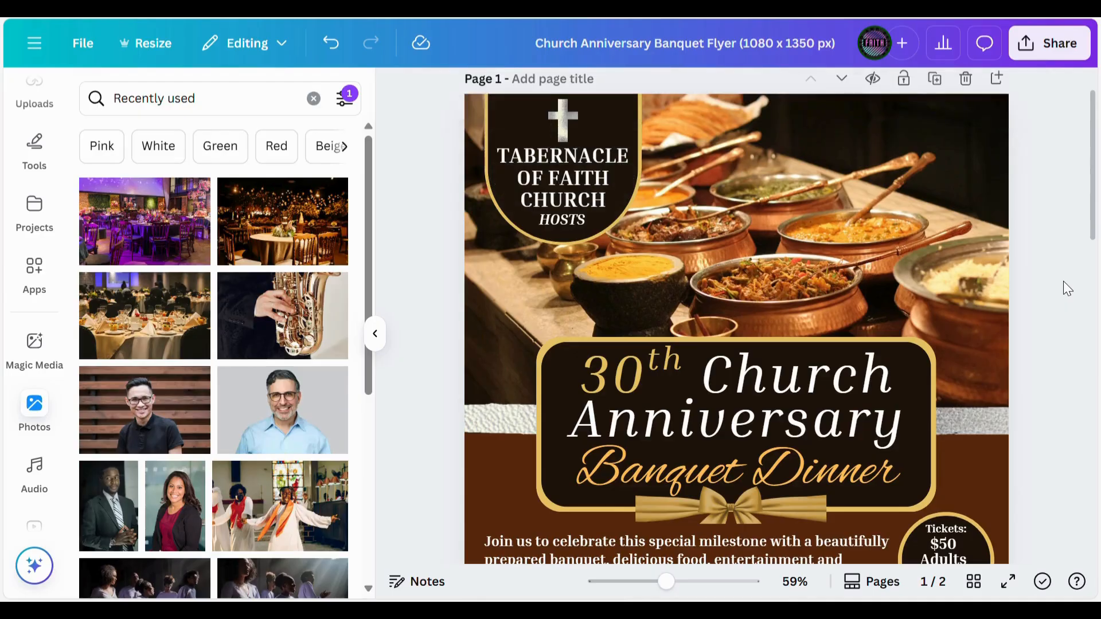
# Step: Ungroup the church name badge and recolor its gold border shape light gray #c1c1c1
pyautogui.moveTo(1094, 196); pyautogui.dragTo(1096, 184)
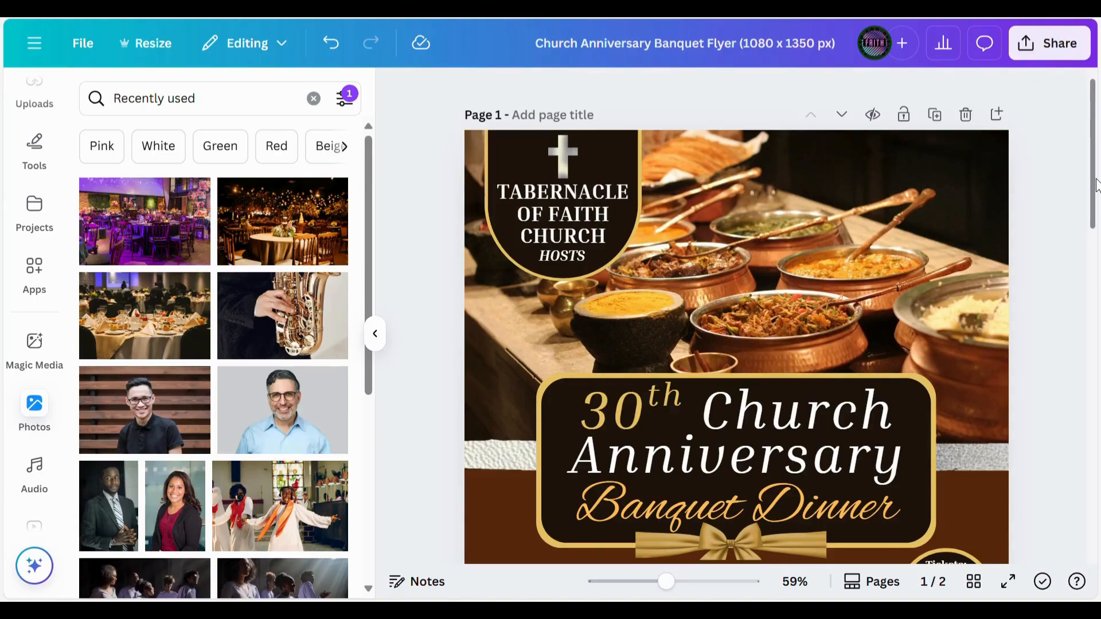
pyautogui.click(623, 167)
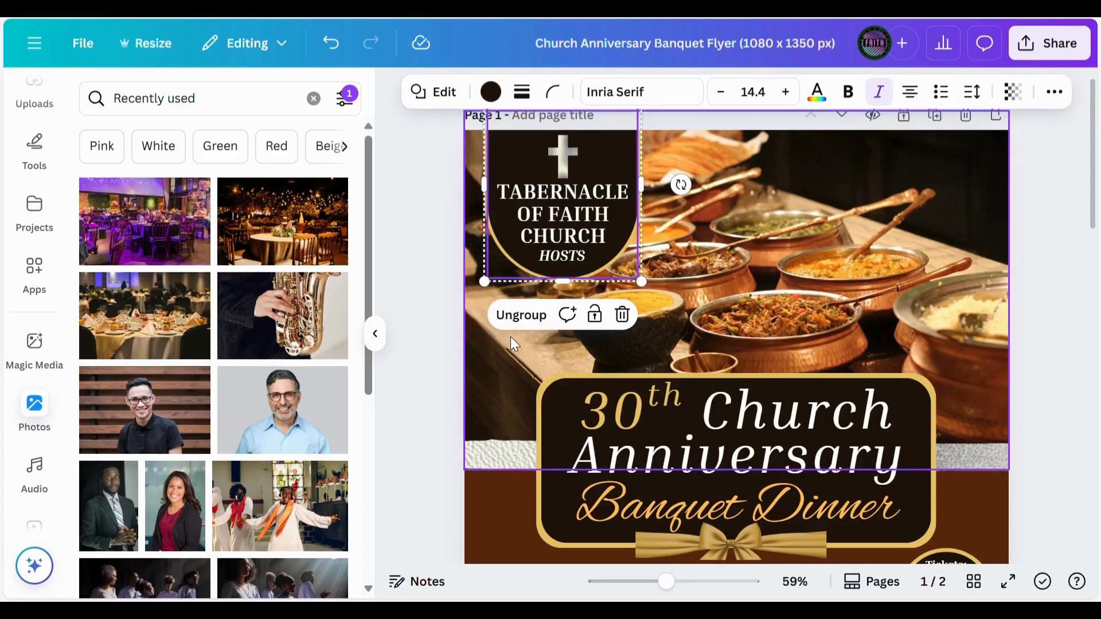
pyautogui.click(522, 315)
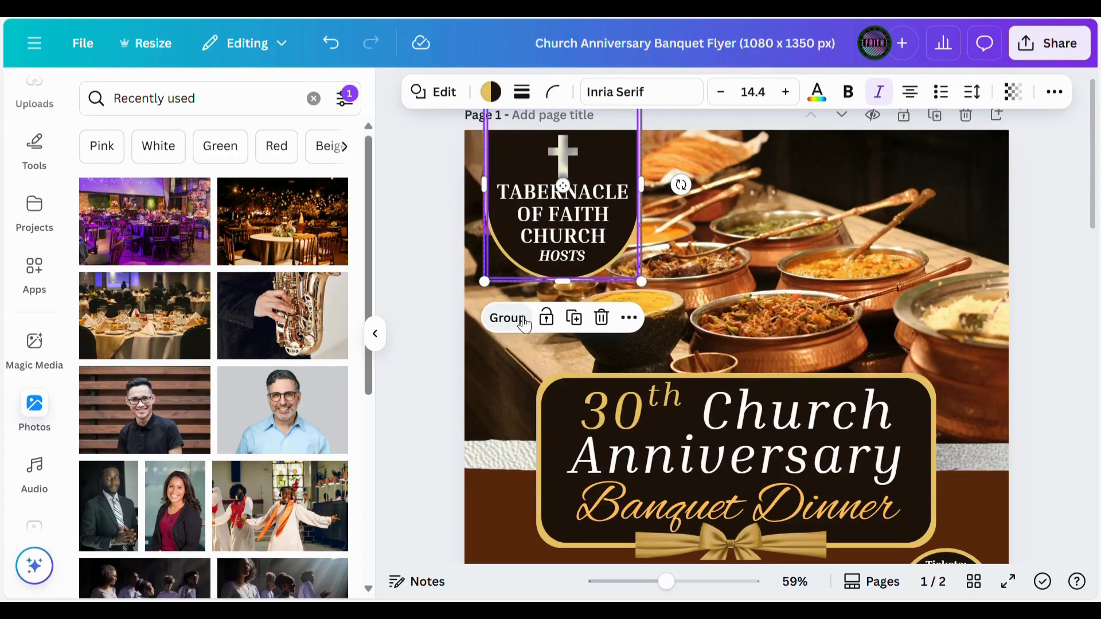
pyautogui.click(417, 280)
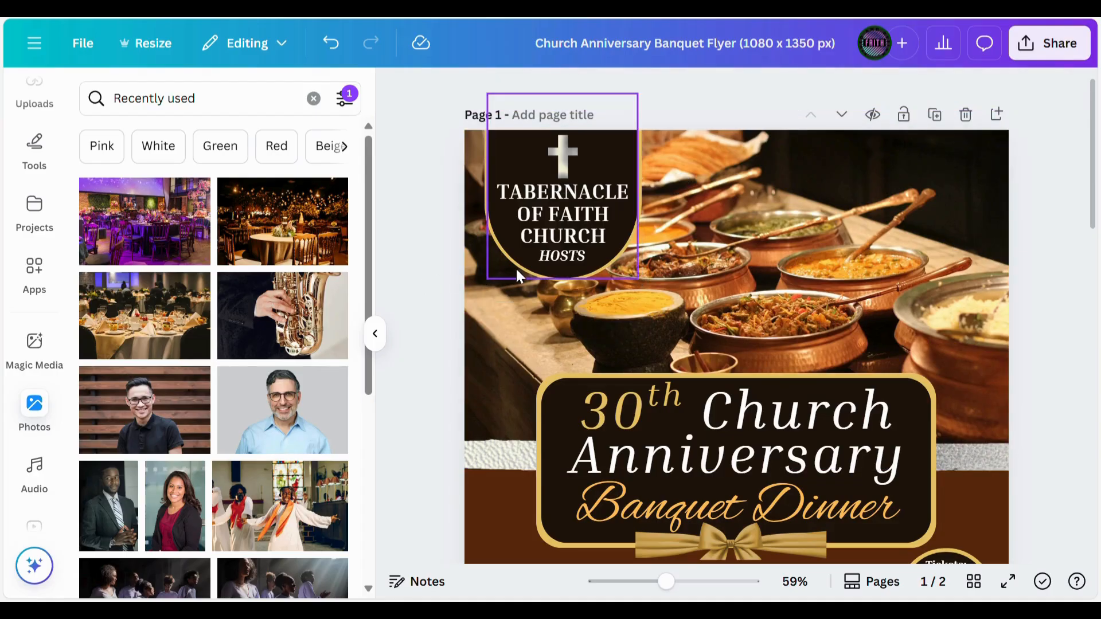
pyautogui.click(486, 148)
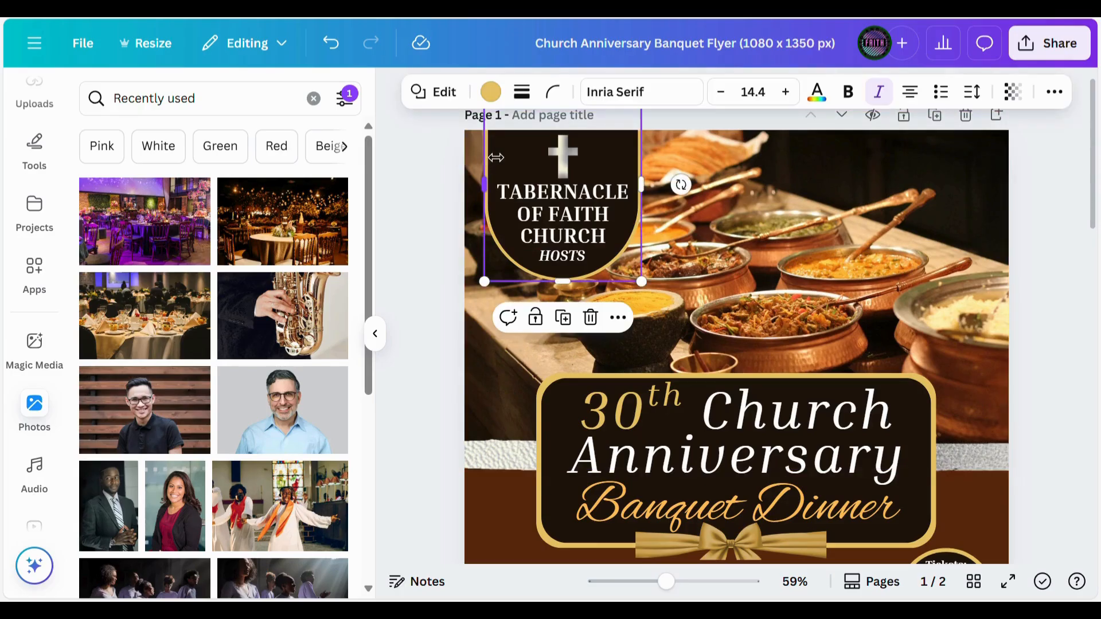
pyautogui.click(502, 99)
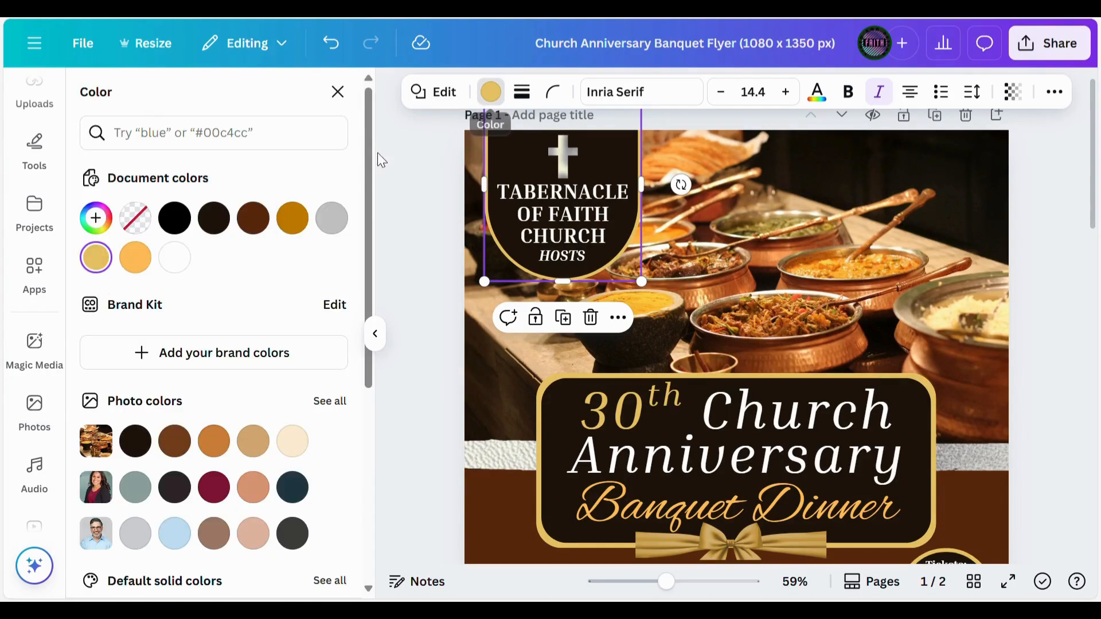
pyautogui.click(340, 223)
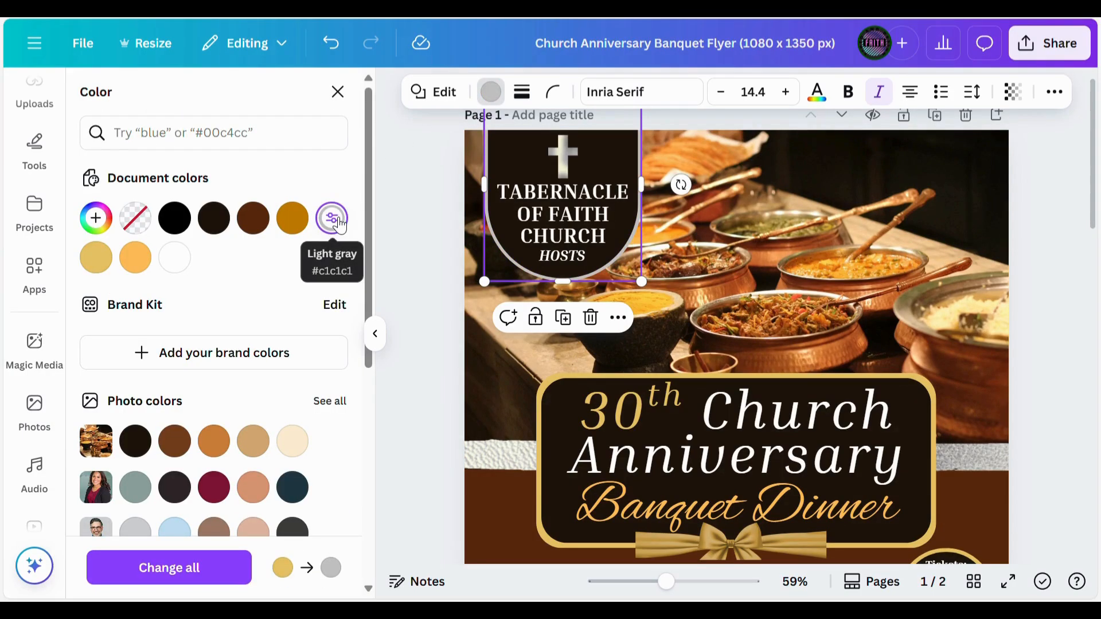
pyautogui.click(1042, 271)
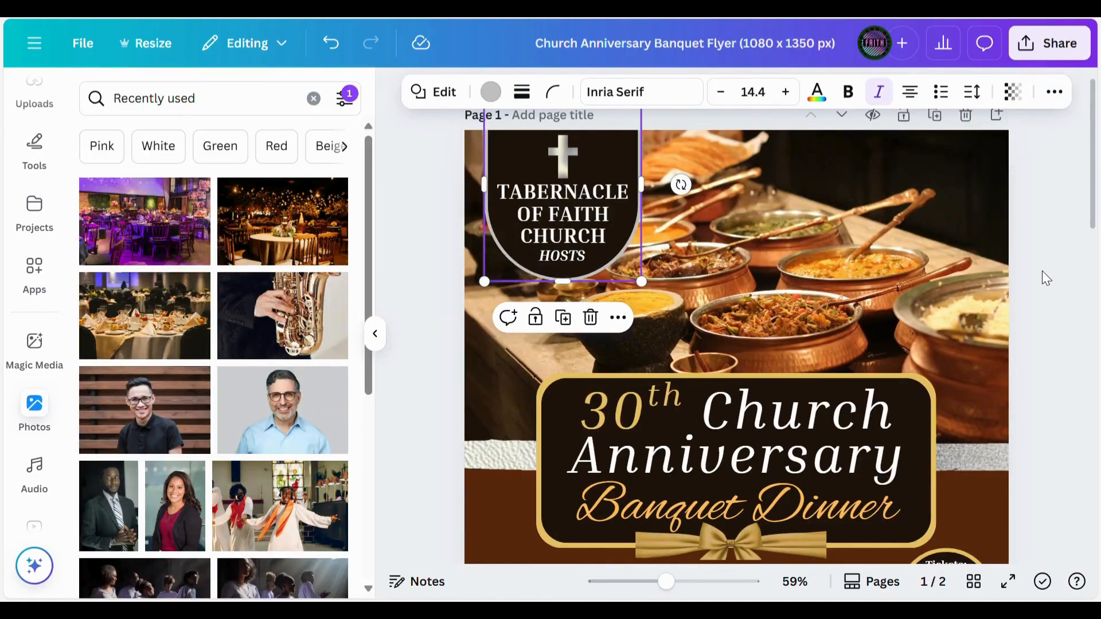
pyautogui.click(1041, 271)
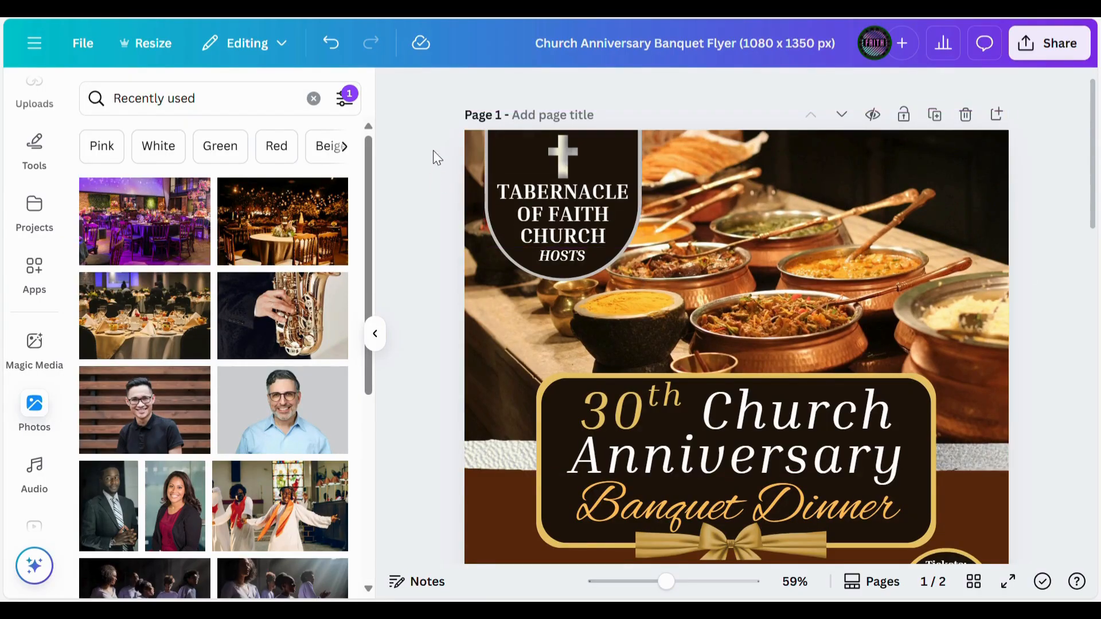
# Step: Group the church badge's dark shape and gray border shape back together
pyautogui.click(505, 162)
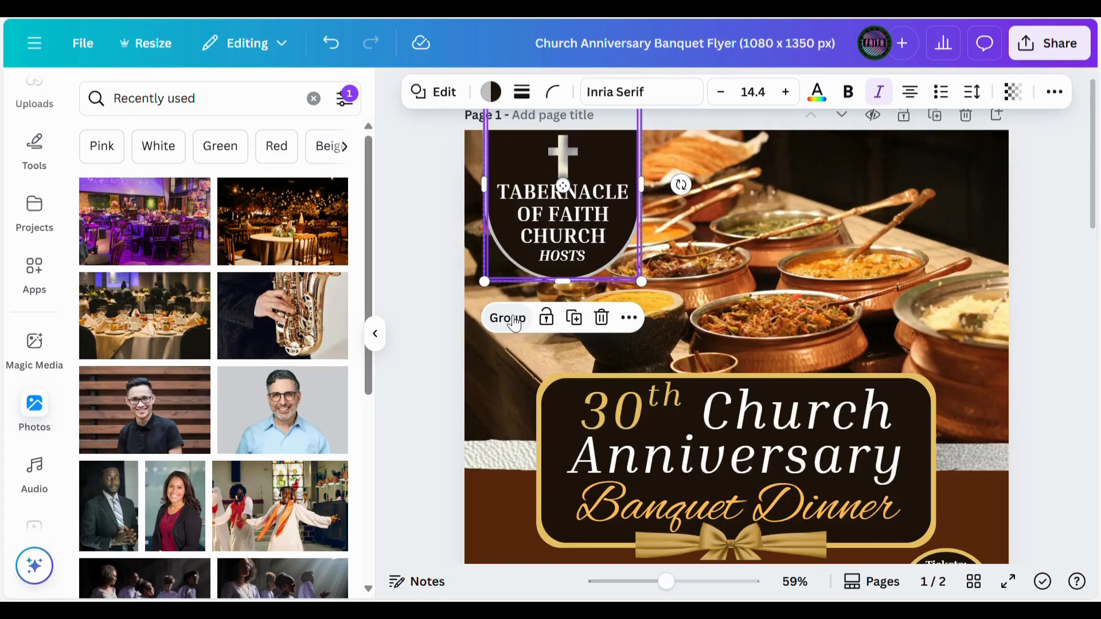
pyautogui.click(508, 318)
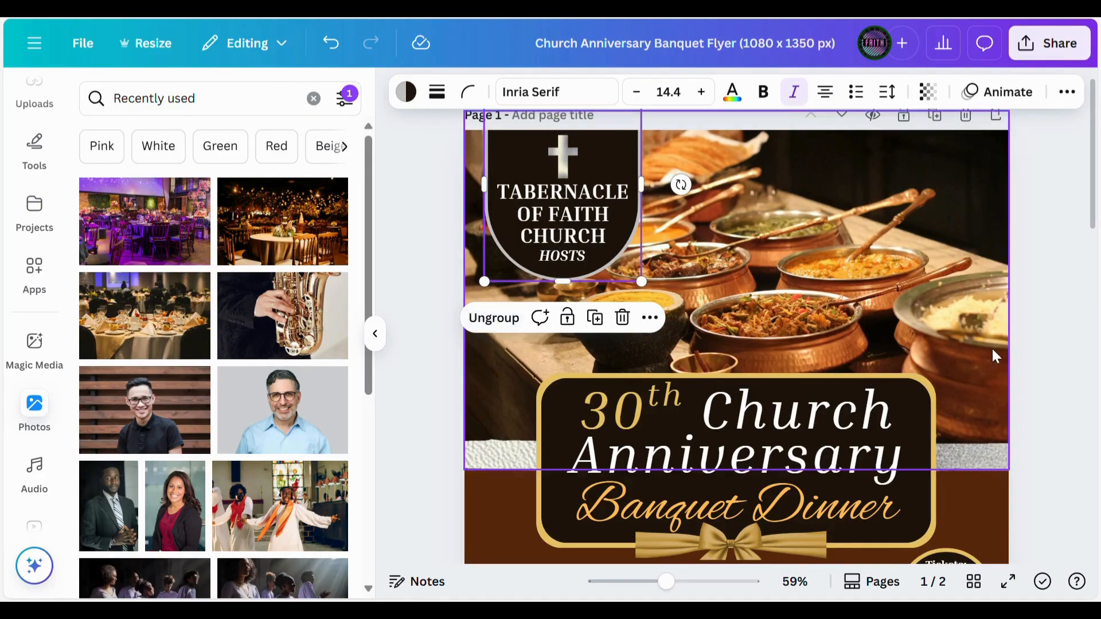
pyautogui.click(1053, 298)
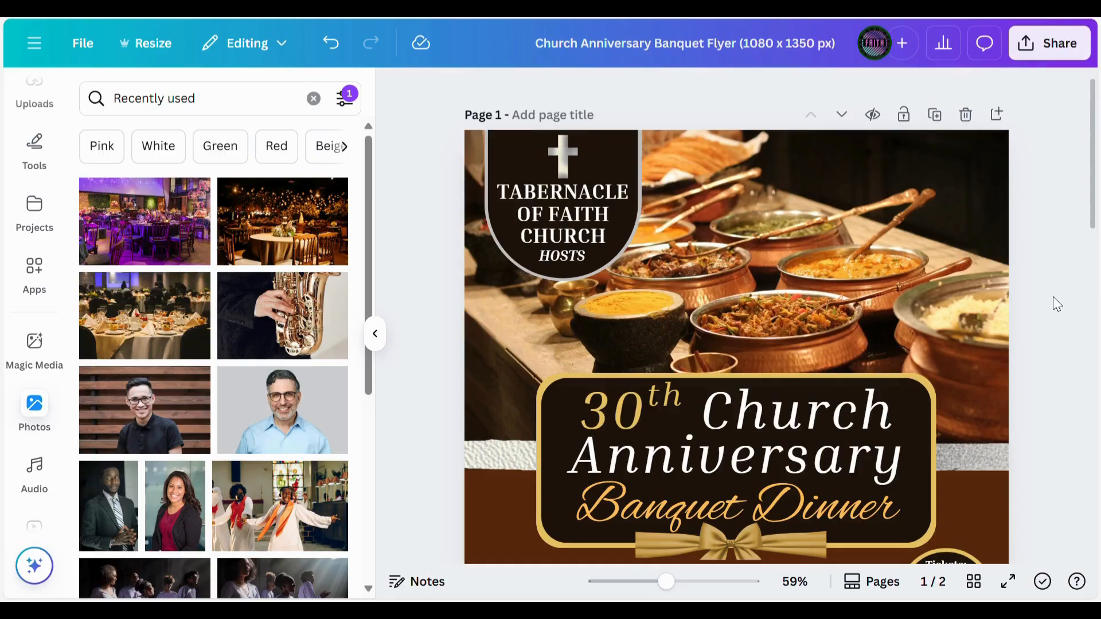
# Step: Ungroup the anniversary heading's rounded panel and recolor its gold border shape light gray #c1c1c1
pyautogui.click(927, 390)
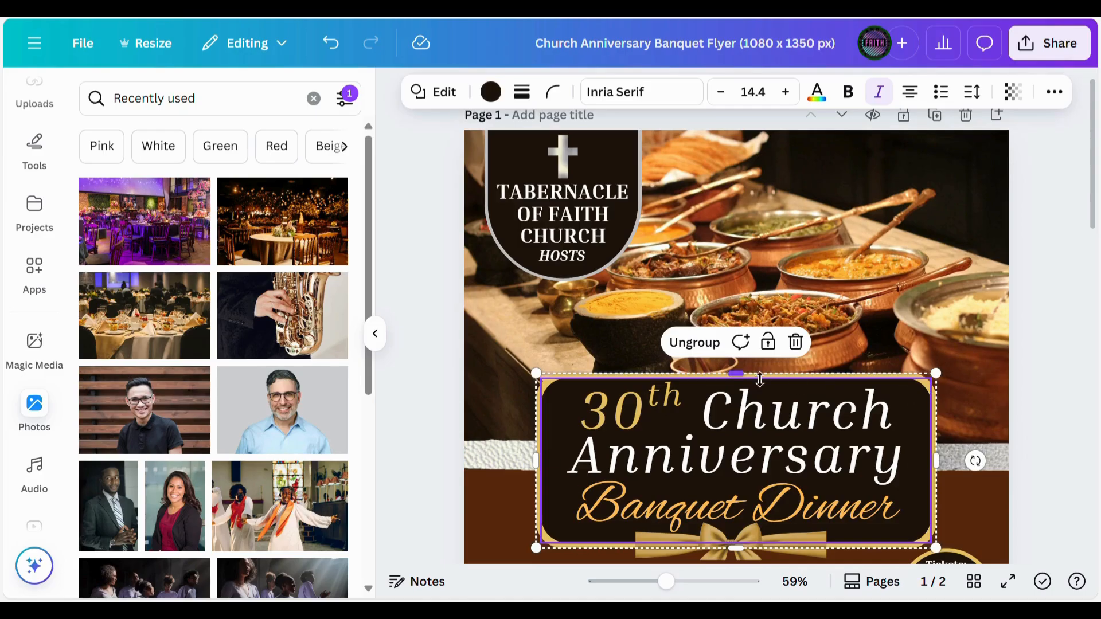
pyautogui.click(706, 345)
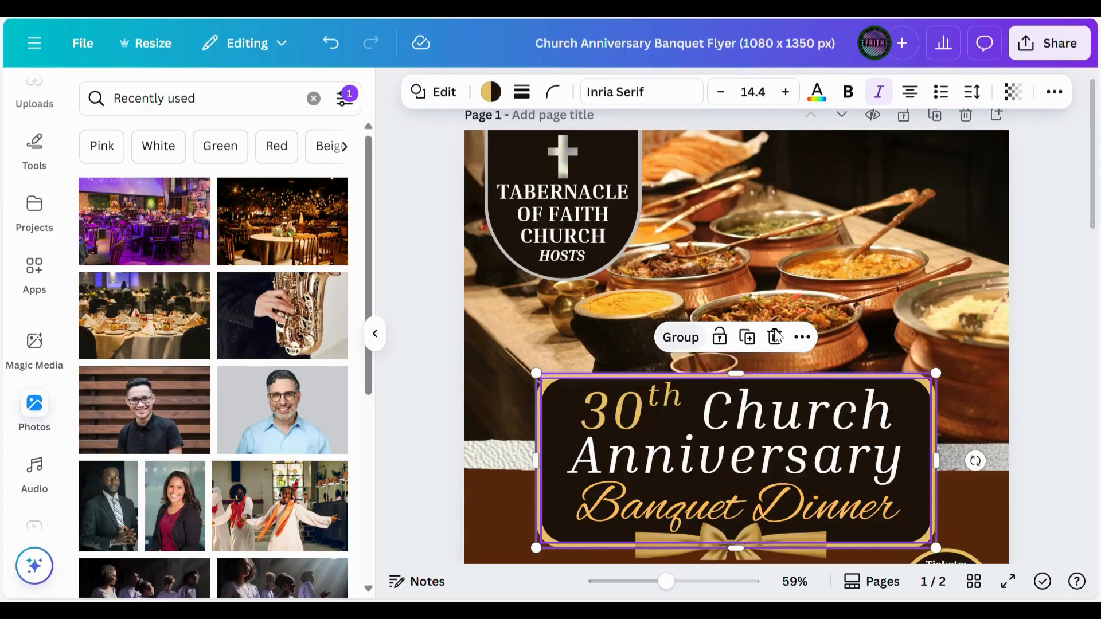
pyautogui.click(1061, 308)
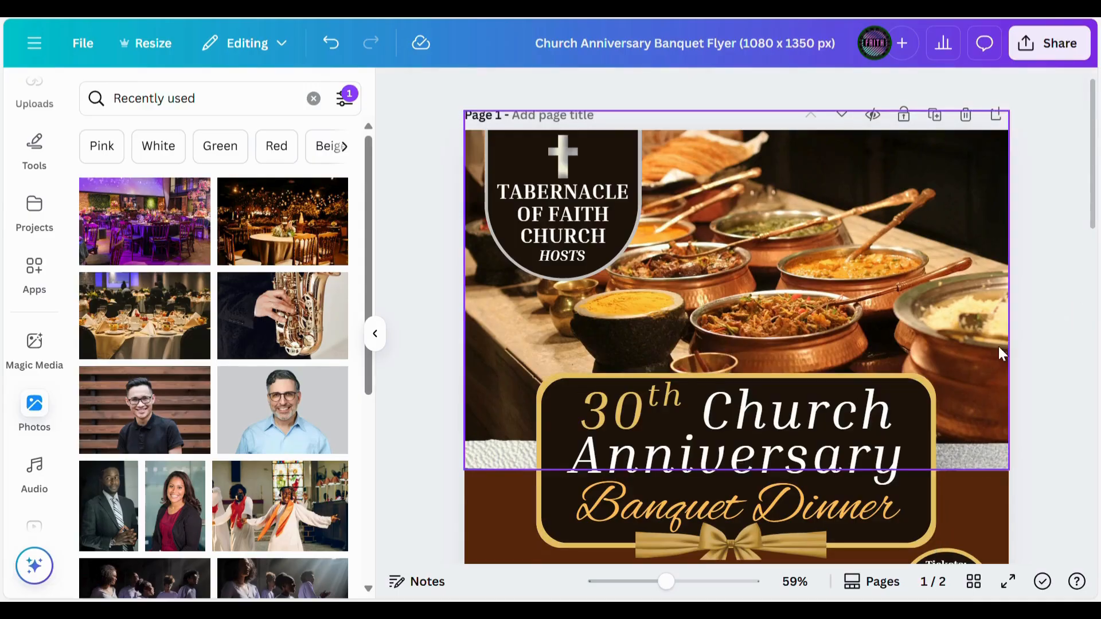
pyautogui.click(909, 374)
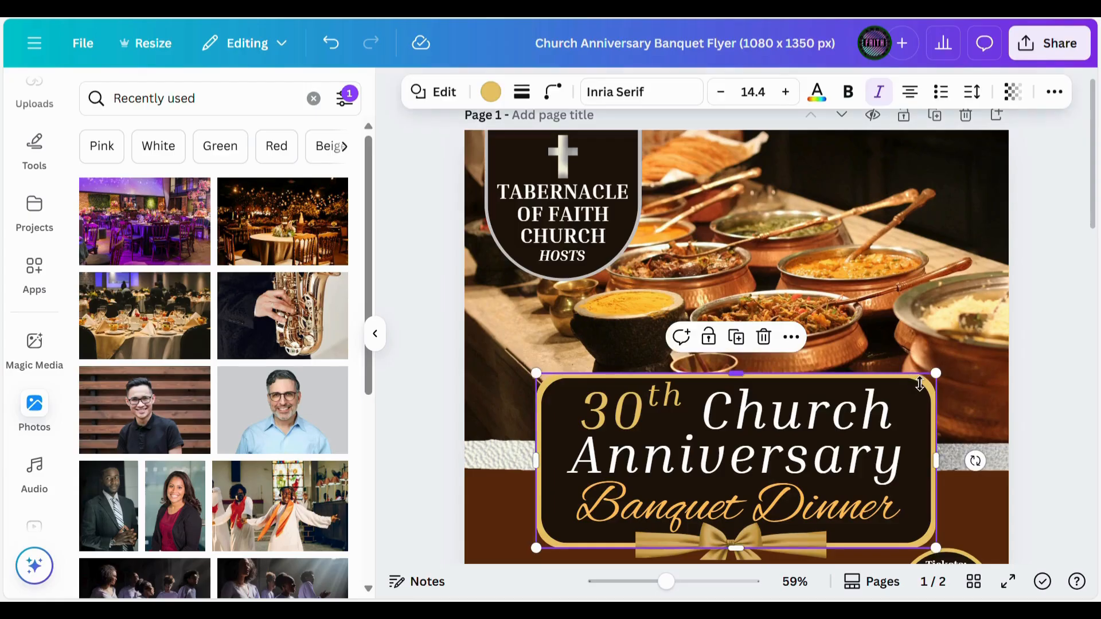
pyautogui.click(497, 97)
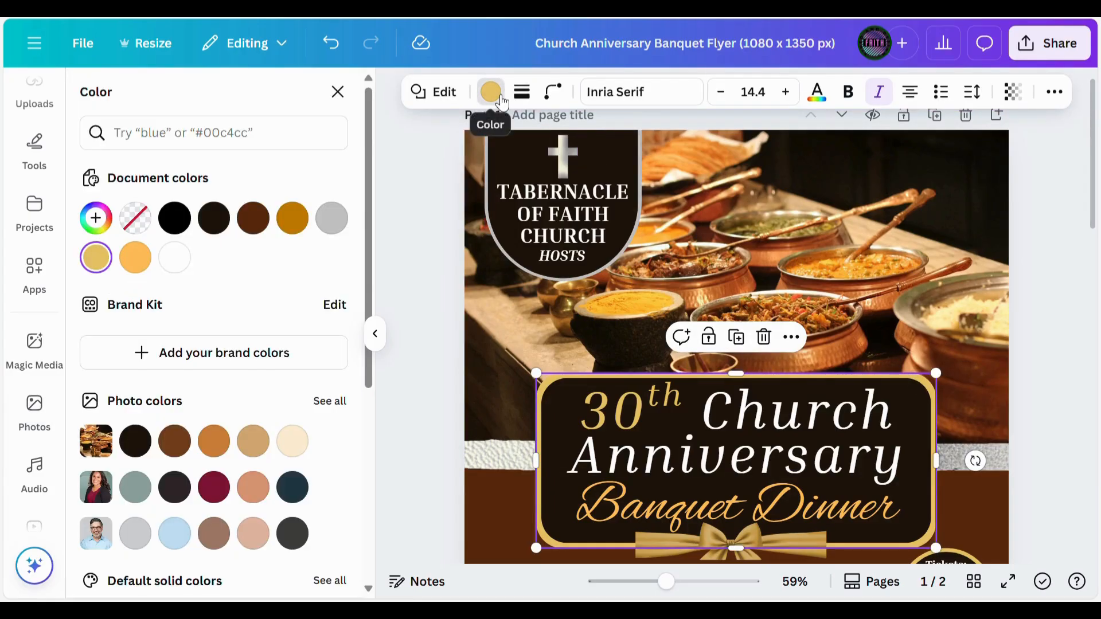
pyautogui.click(346, 222)
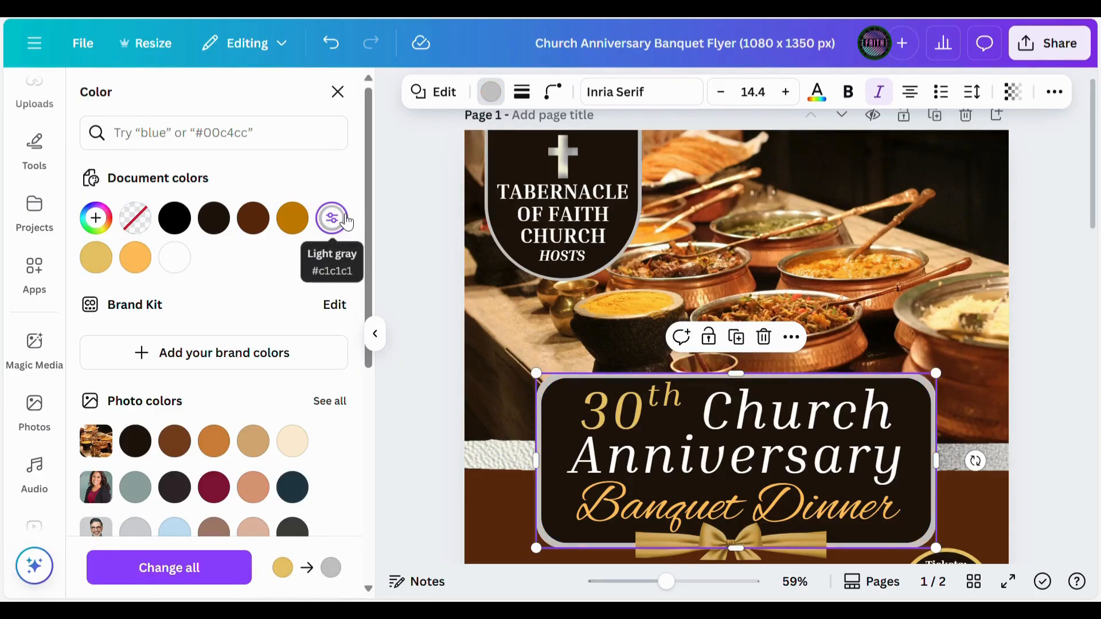
pyautogui.click(1028, 266)
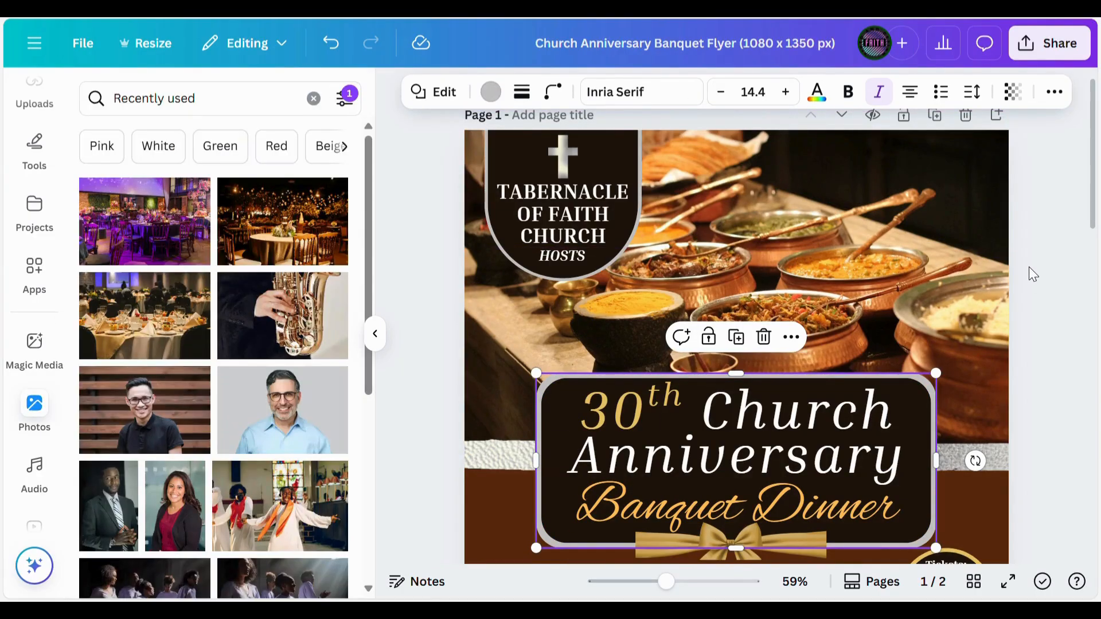
pyautogui.click(1044, 356)
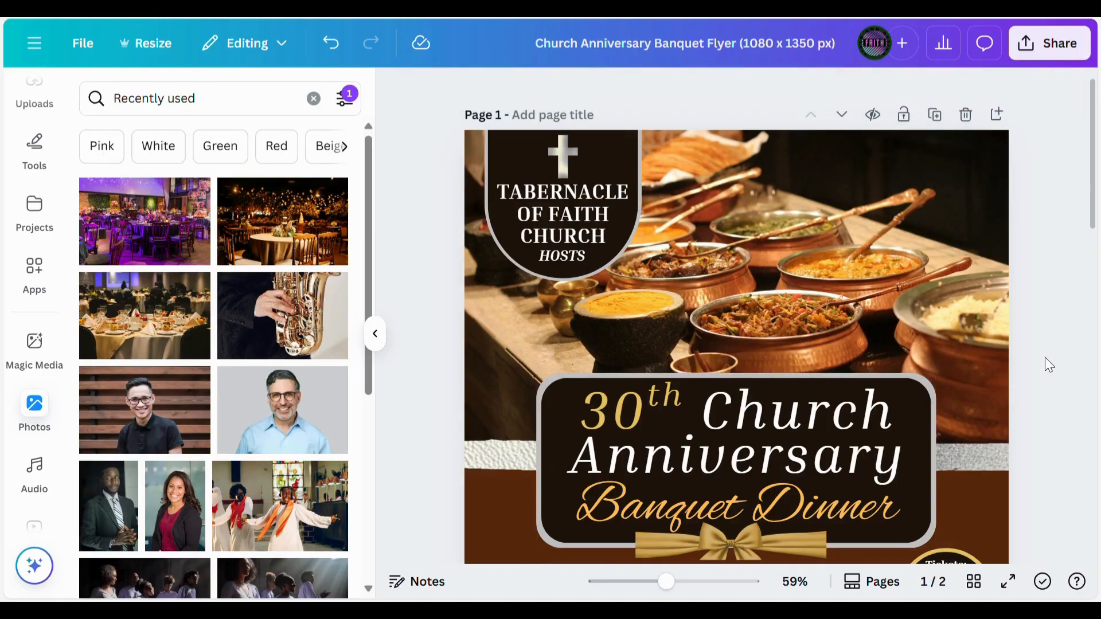
# Step: Group the heading panel's dark shape and gray border shape back together
pyautogui.moveTo(1044, 357); pyautogui.dragTo(922, 399)
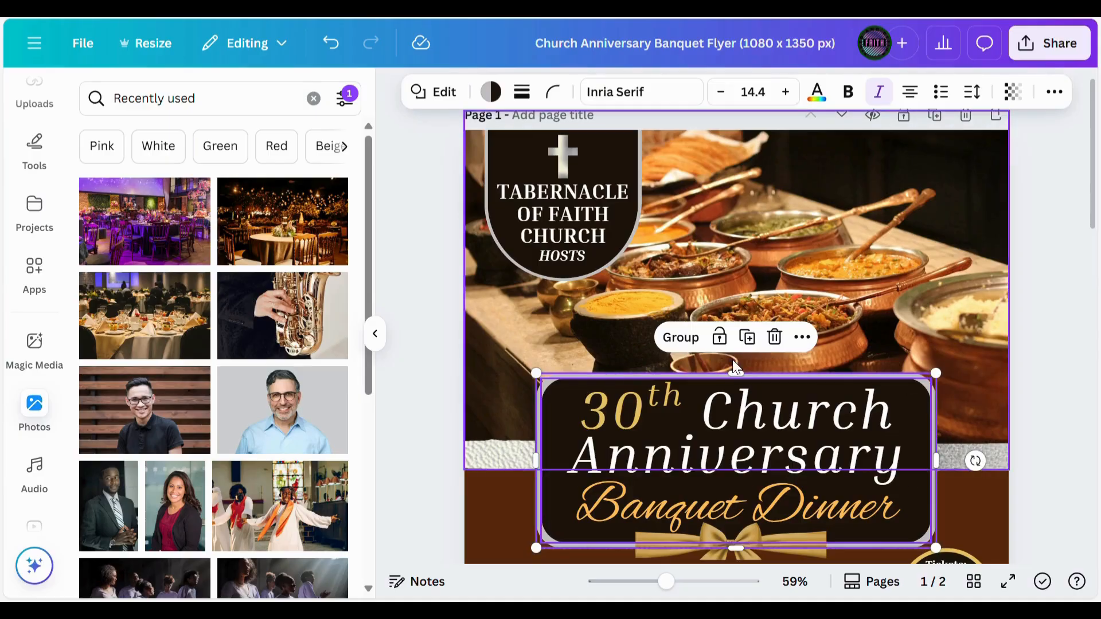
pyautogui.click(681, 341)
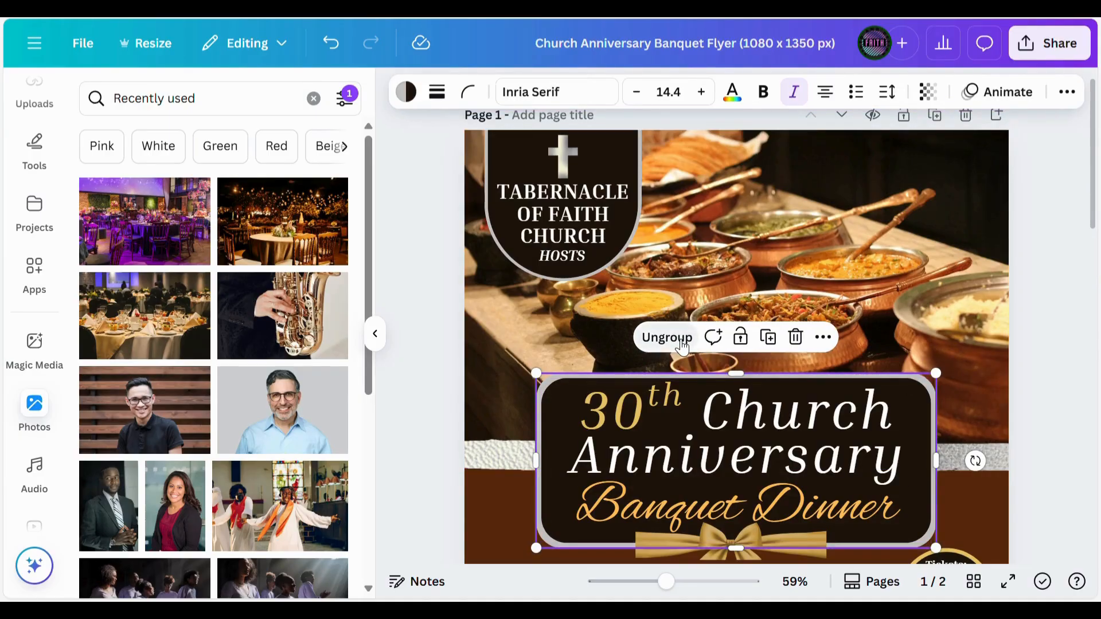
pyautogui.click(1053, 323)
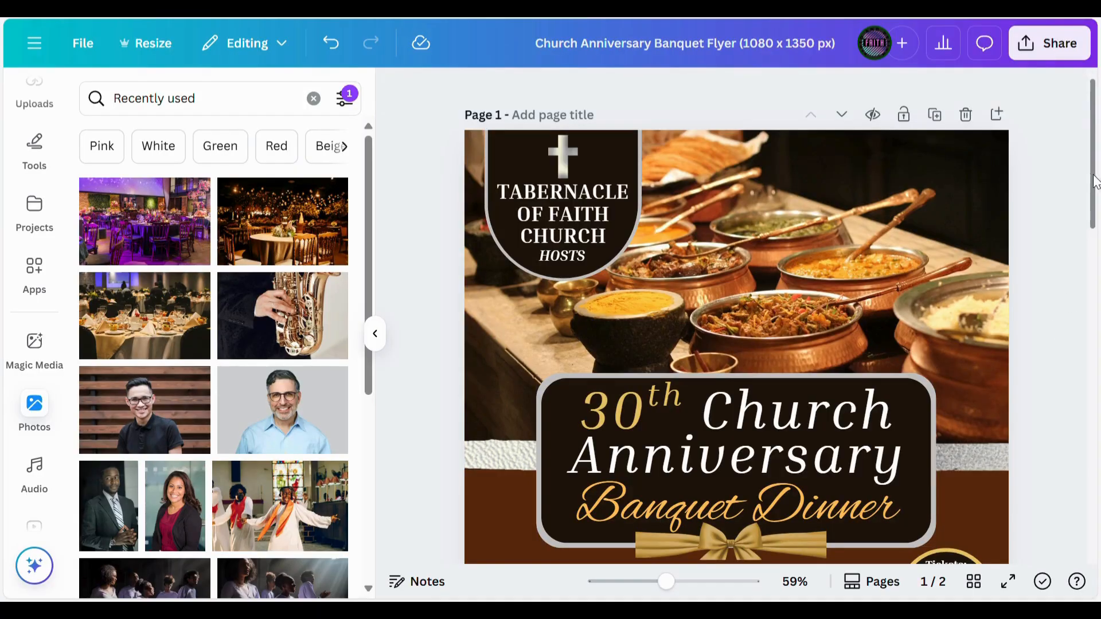
# Step: Ungroup the circular ticket price badge and recolor its gold ring light gray #c1c1c1
pyautogui.moveTo(1093, 173); pyautogui.dragTo(1096, 231)
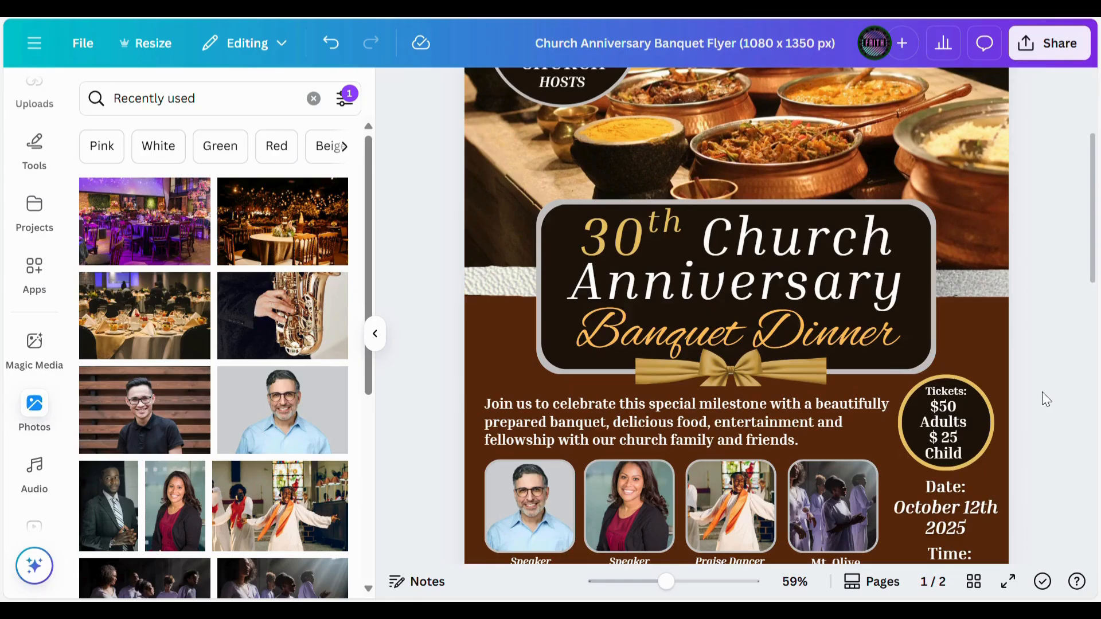
pyautogui.click(988, 420)
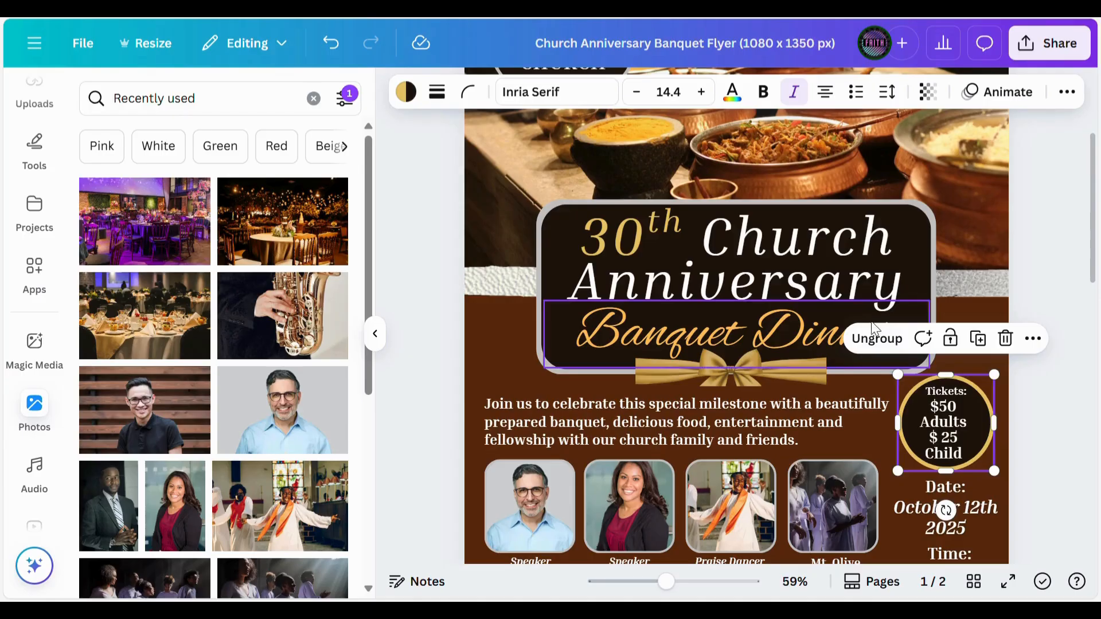
pyautogui.click(879, 344)
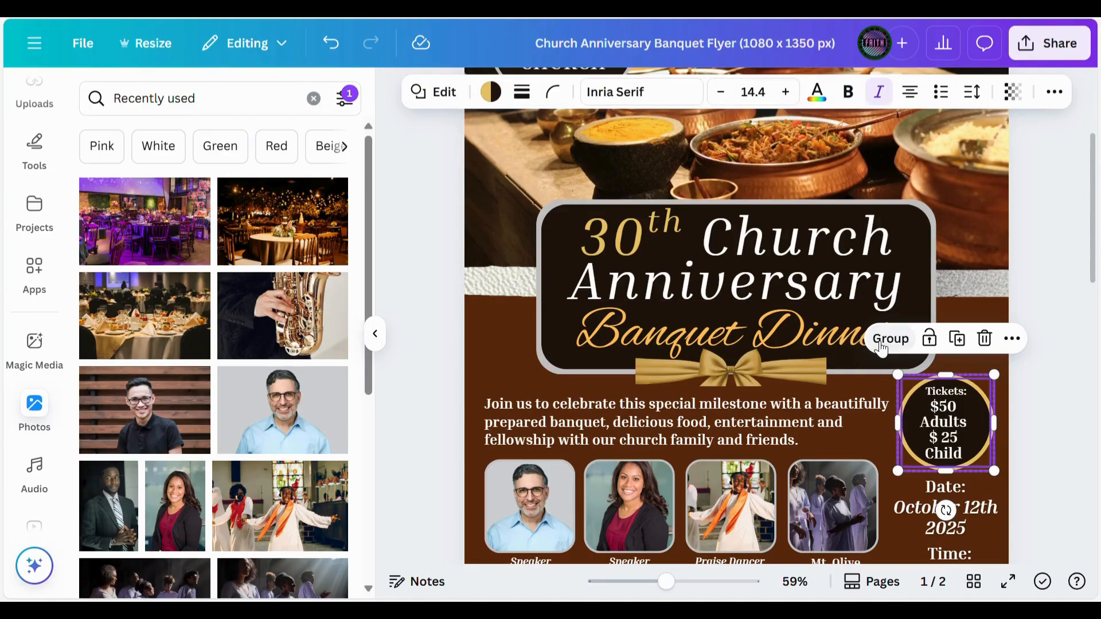
pyautogui.click(1047, 391)
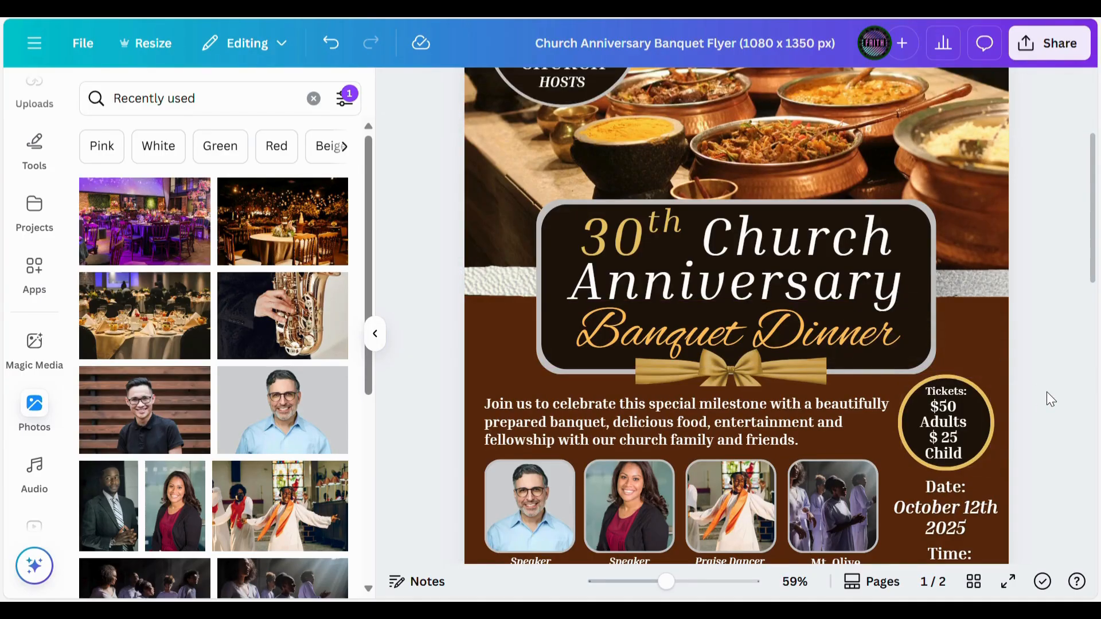
pyautogui.click(990, 413)
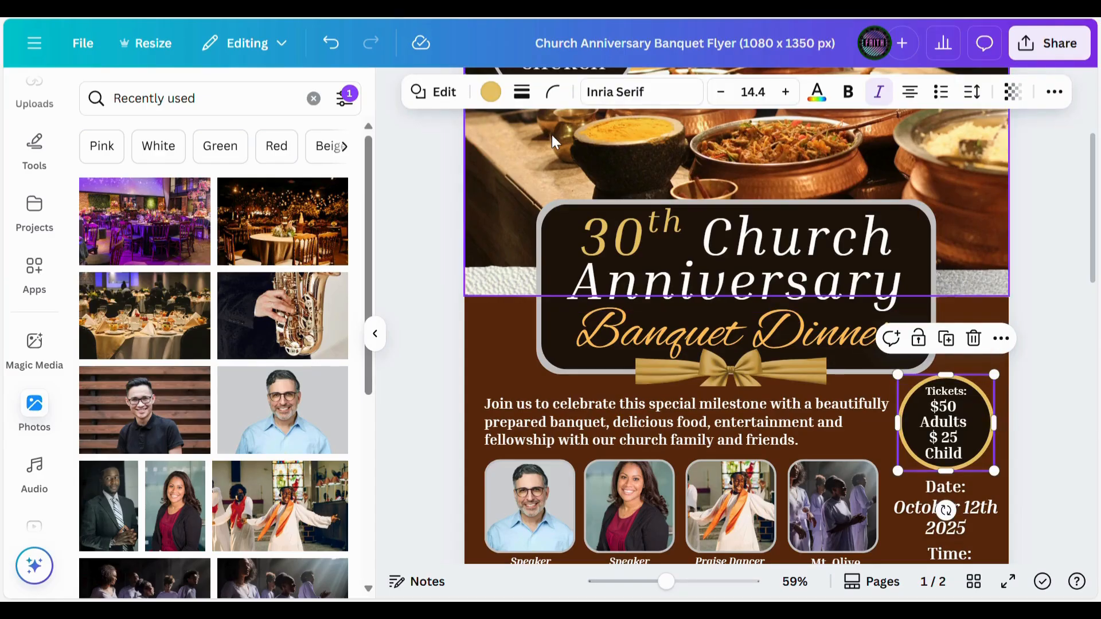
pyautogui.click(491, 94)
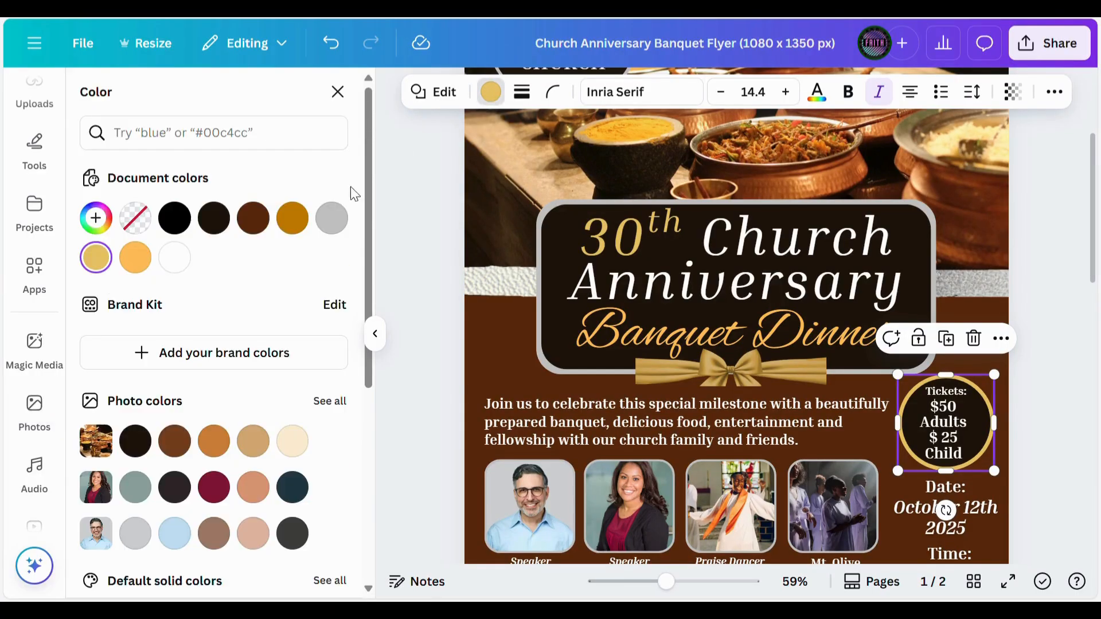
pyautogui.click(332, 219)
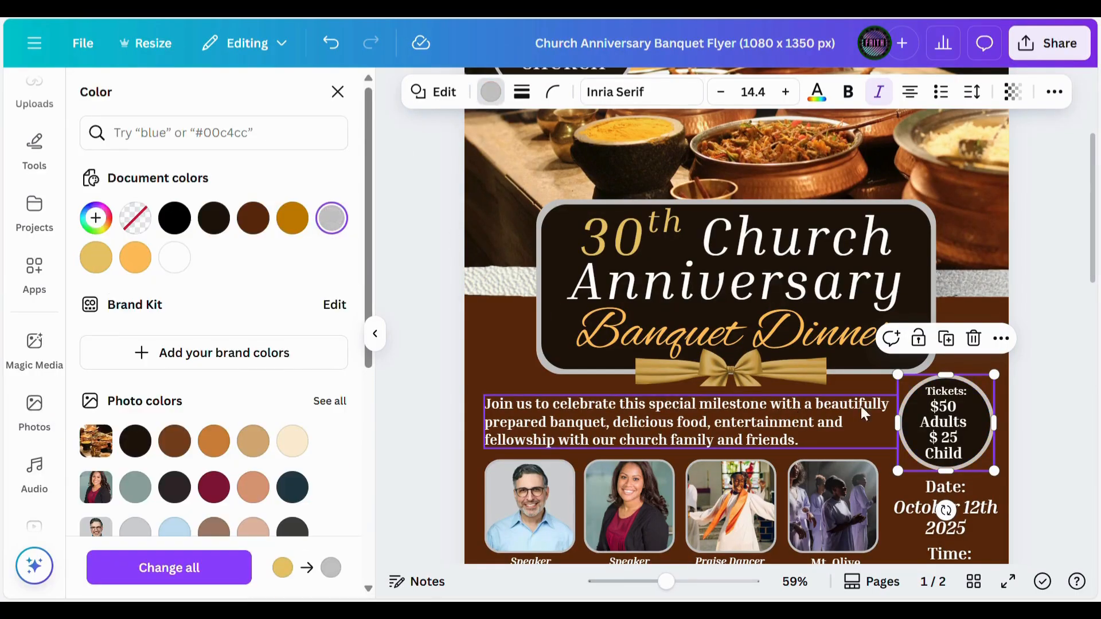
pyautogui.press('Escape')
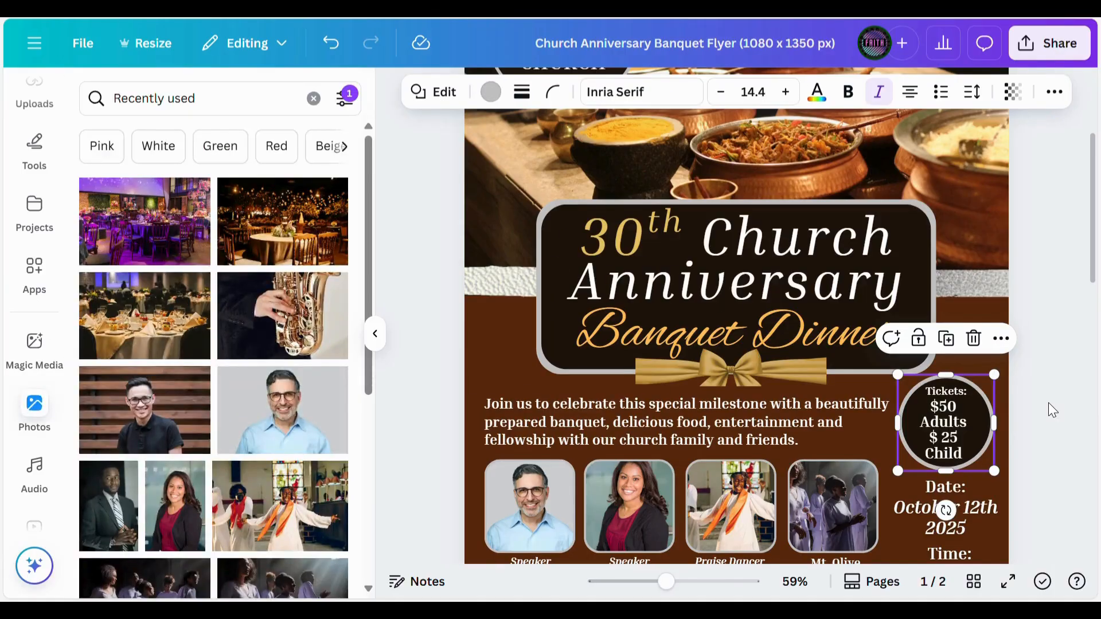
pyautogui.press('Escape')
# Step: Group the ticket badge's dark circle and gray ring back together
pyautogui.moveTo(1047, 403); pyautogui.dragTo(987, 425)
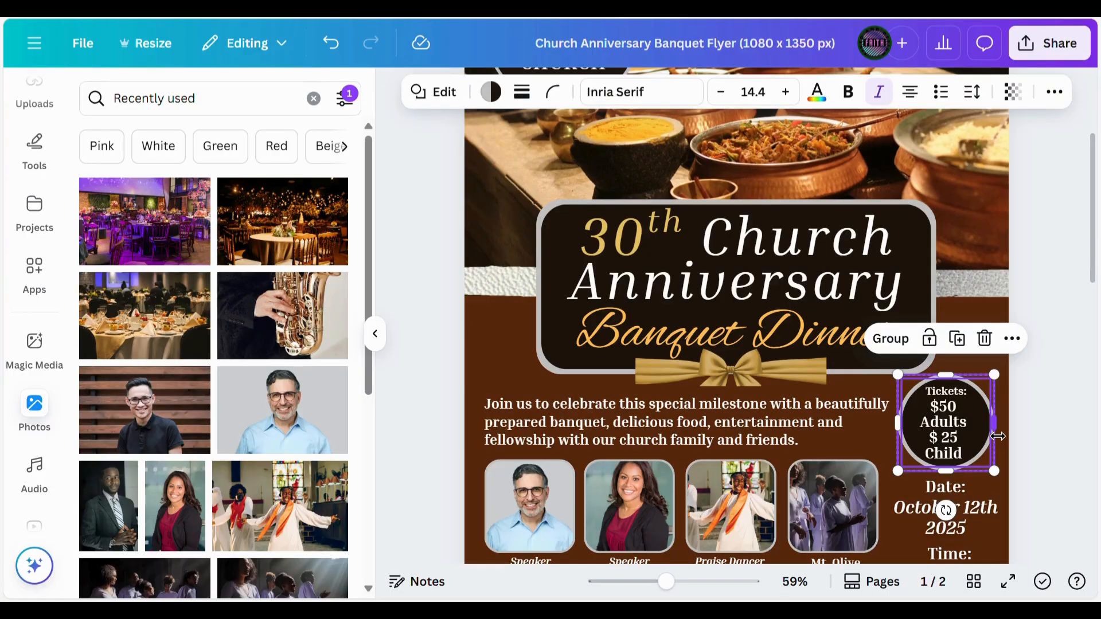
pyautogui.click(900, 346)
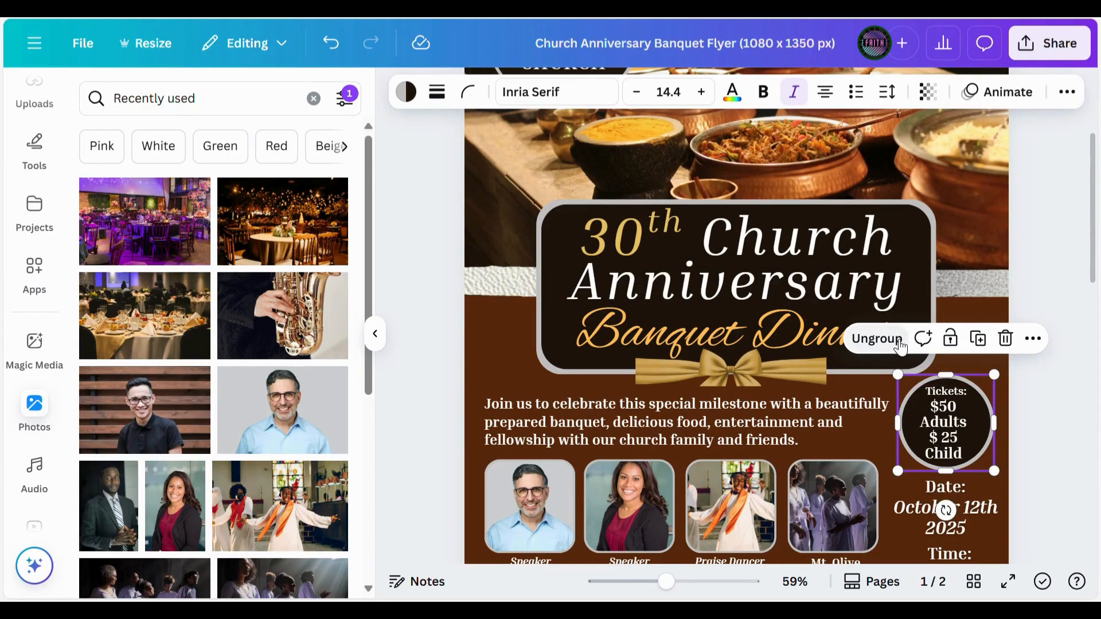
pyautogui.click(1085, 408)
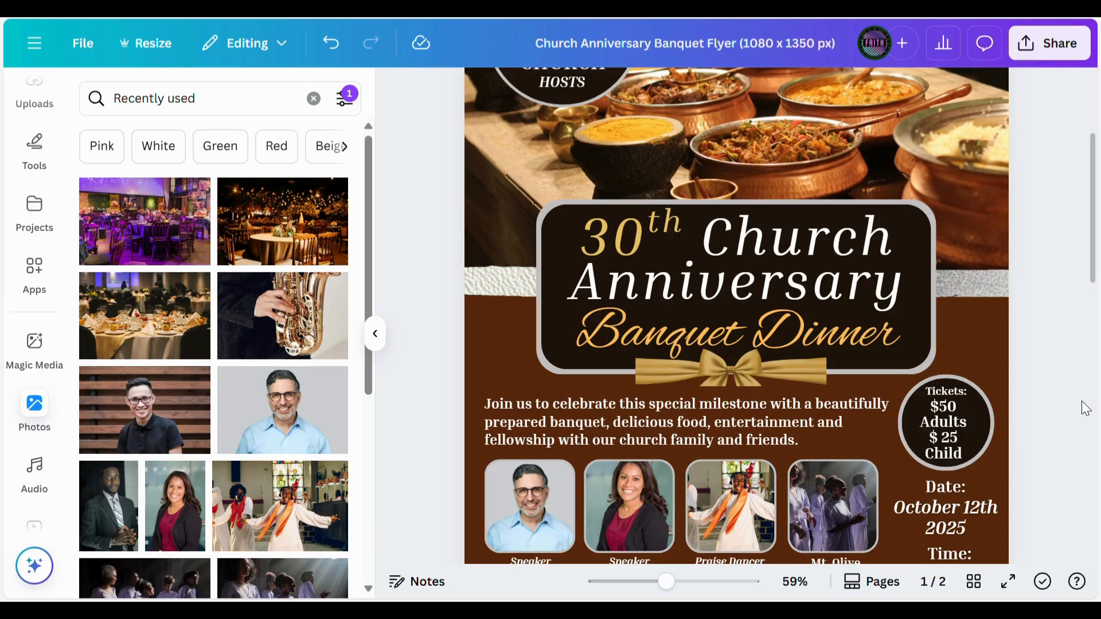
# Step: Recolor the gold ribbon bow beneath the heading light gray #c1c1c1
pyautogui.click(780, 383)
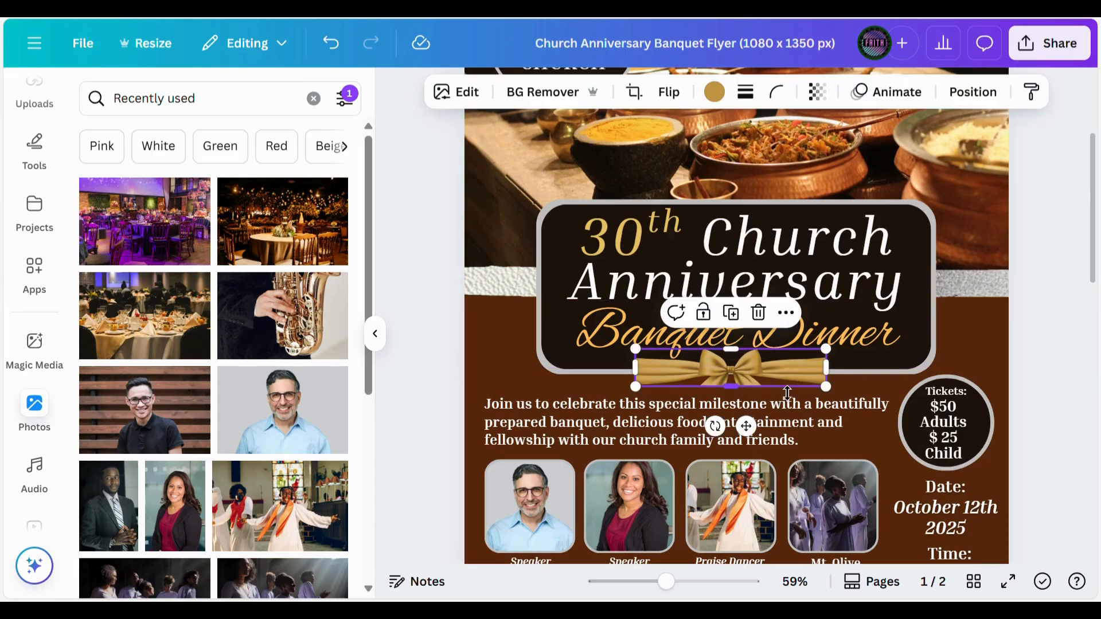
pyautogui.click(715, 95)
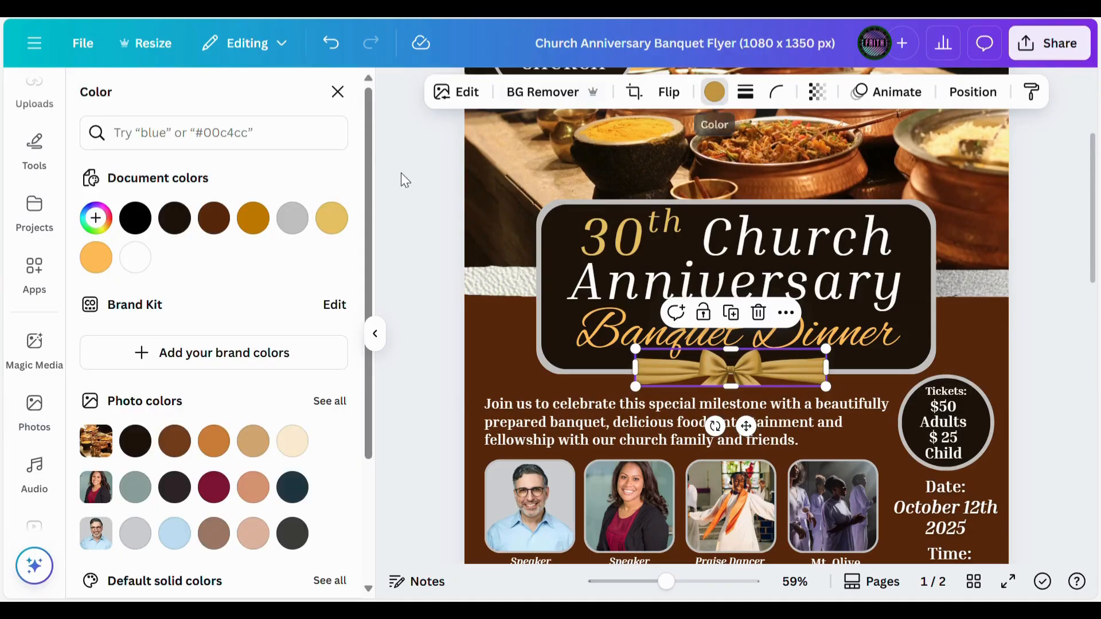
pyautogui.click(294, 222)
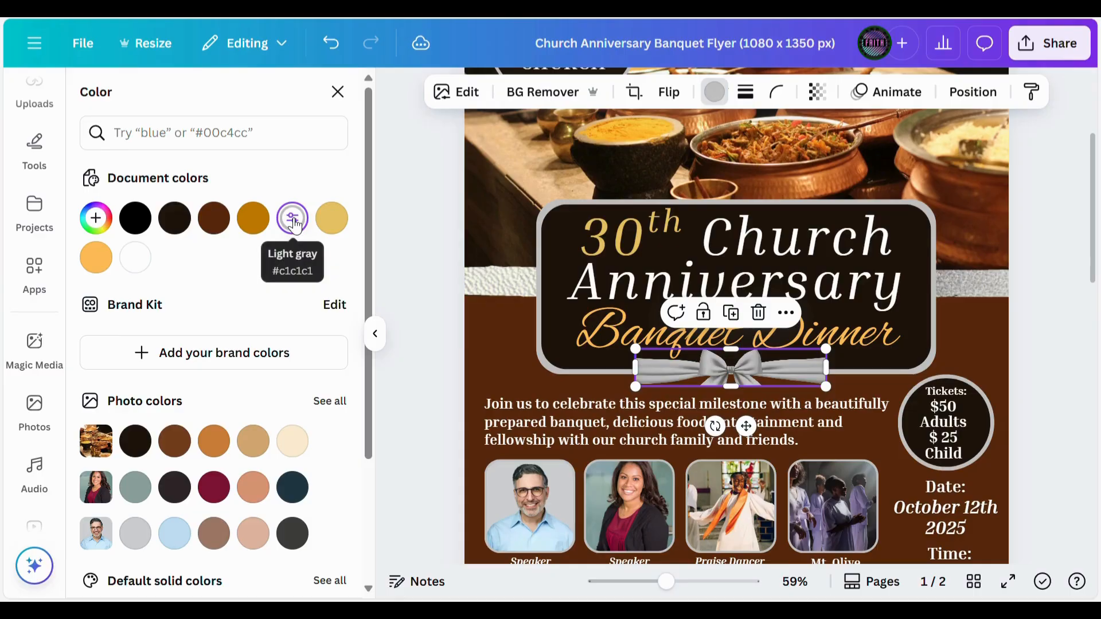
pyautogui.click(1033, 361)
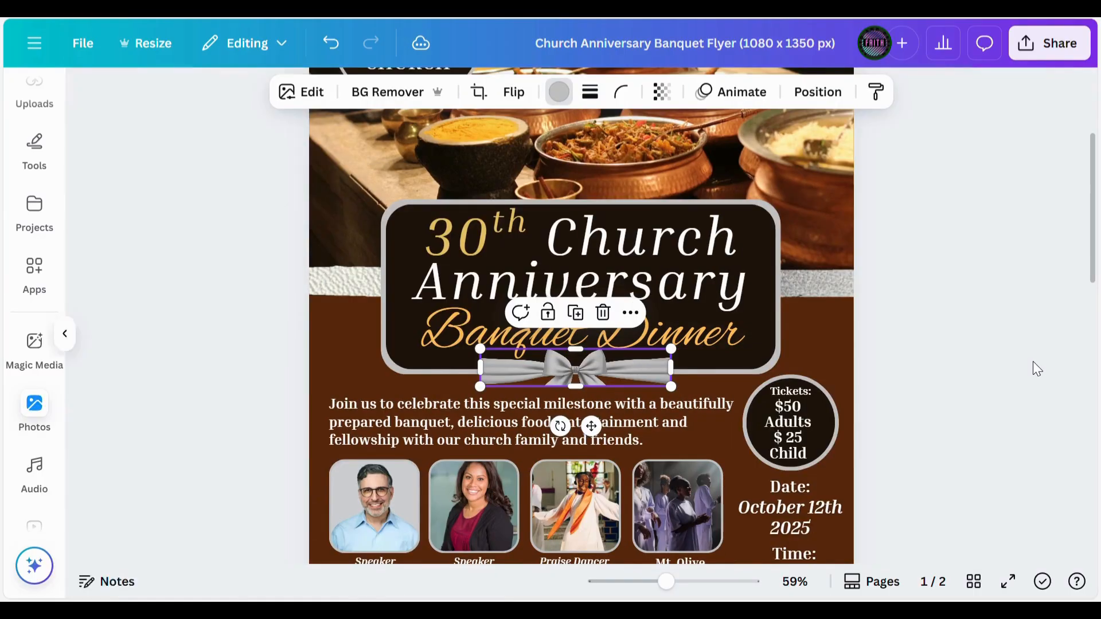
pyautogui.click(1033, 361)
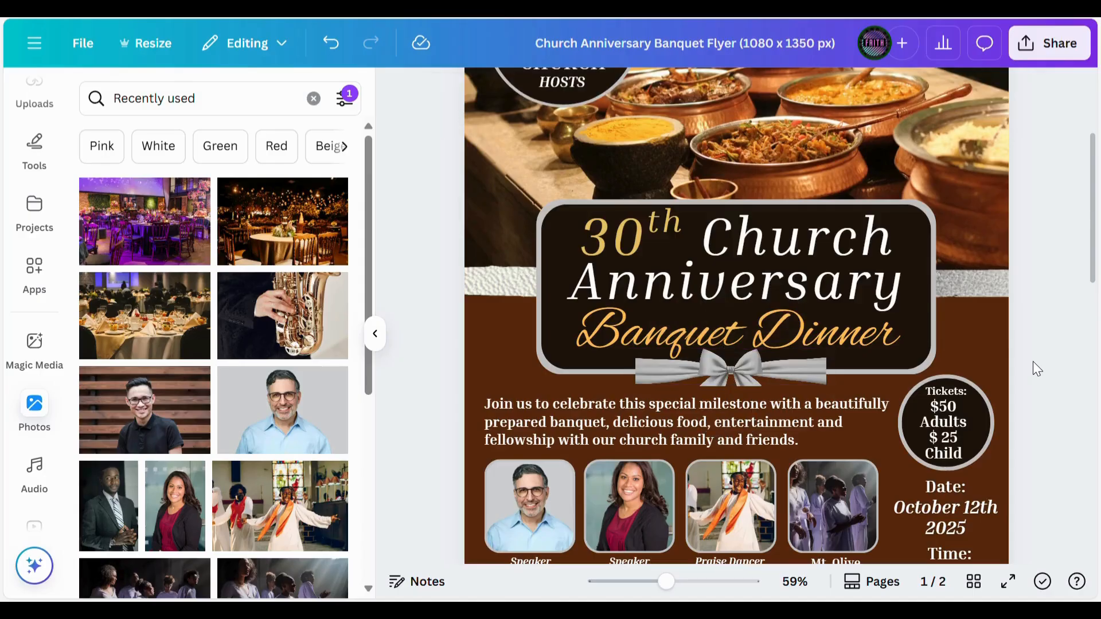
# Step: Change the text color of "30th" in the anniversary heading to light gray #c1c1c1
pyautogui.click(603, 240)
pyautogui.doubleClick(603, 239)
pyautogui.doubleClick(612, 250)
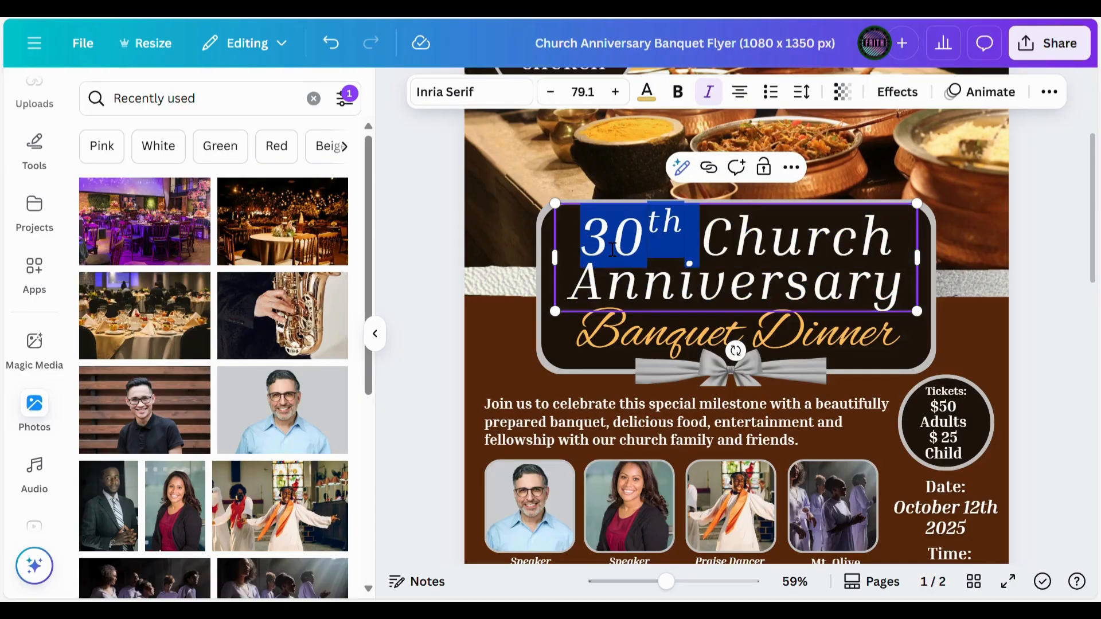
pyautogui.click(647, 92)
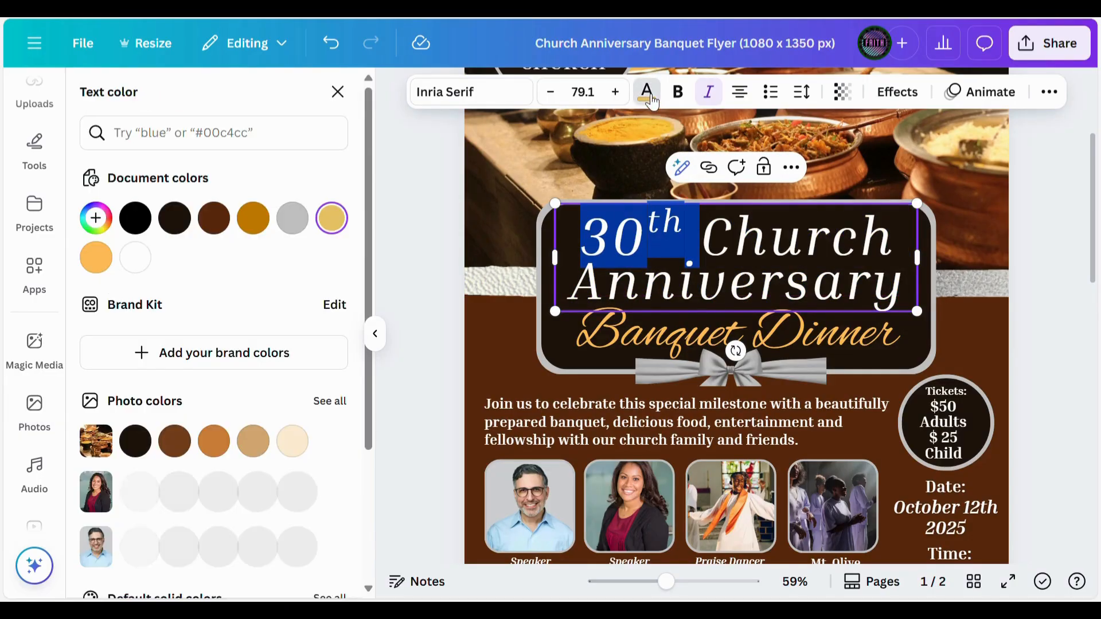
pyautogui.click(292, 218)
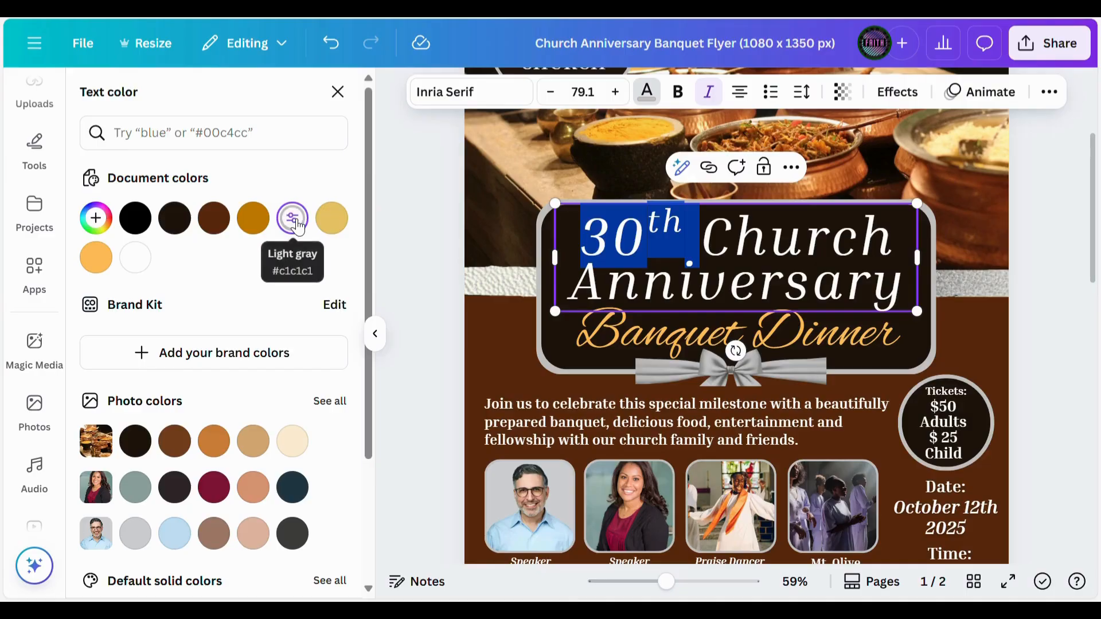
# Step: Change the "Banquet Dinner" script text color to light gray #c1c1c1
pyautogui.click(875, 346)
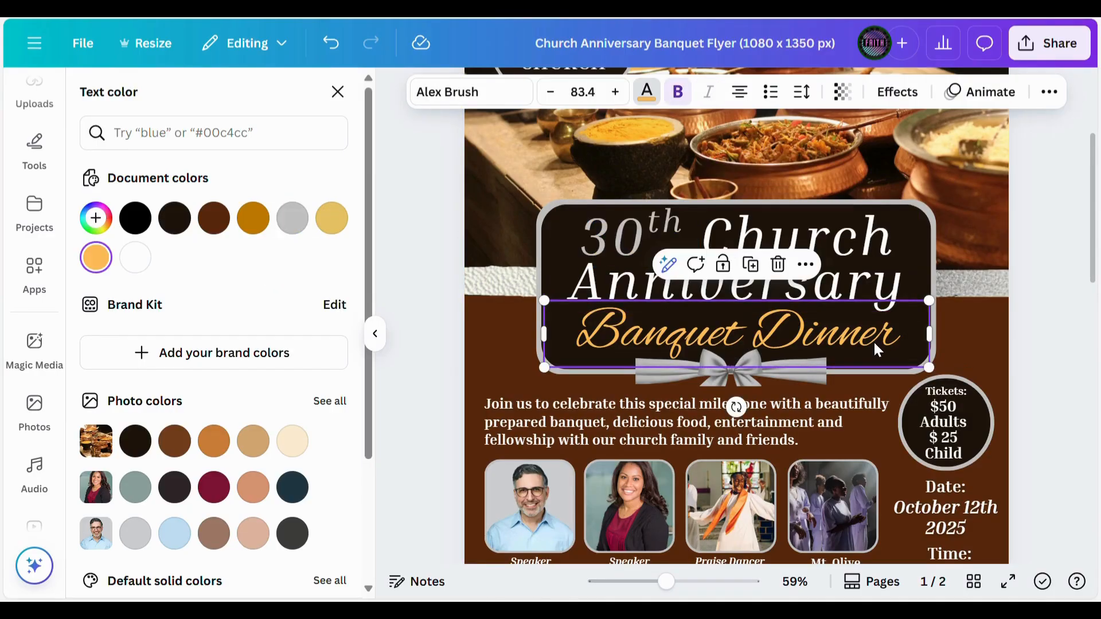
pyautogui.click(293, 219)
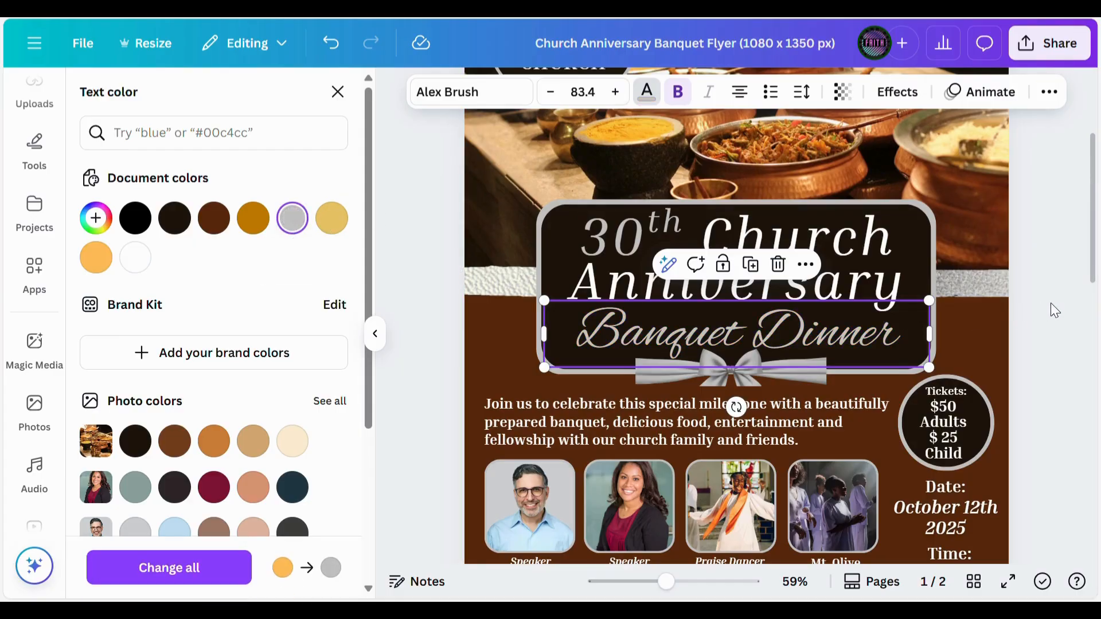
pyautogui.press('Escape')
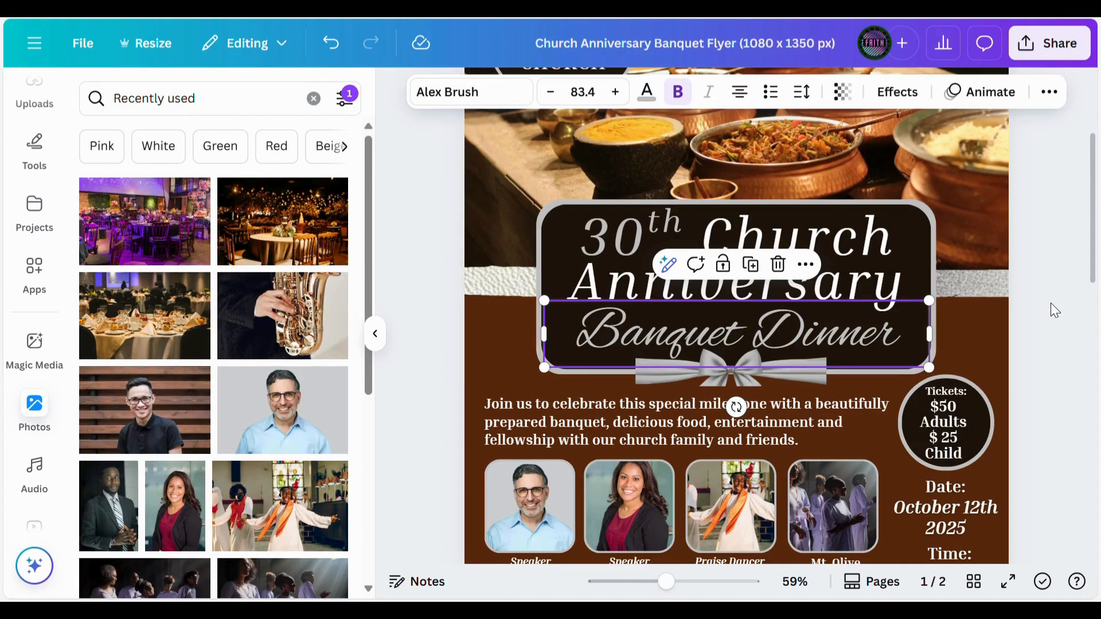
pyautogui.click(1050, 303)
# Step: Change the flyer's brown page background to dark purple #470C58
pyautogui.moveTo(1090, 184)
pyautogui.mouseDown()
pyautogui.moveTo(1091, 161)
pyautogui.moveTo(1089, 185)
pyautogui.mouseUp()
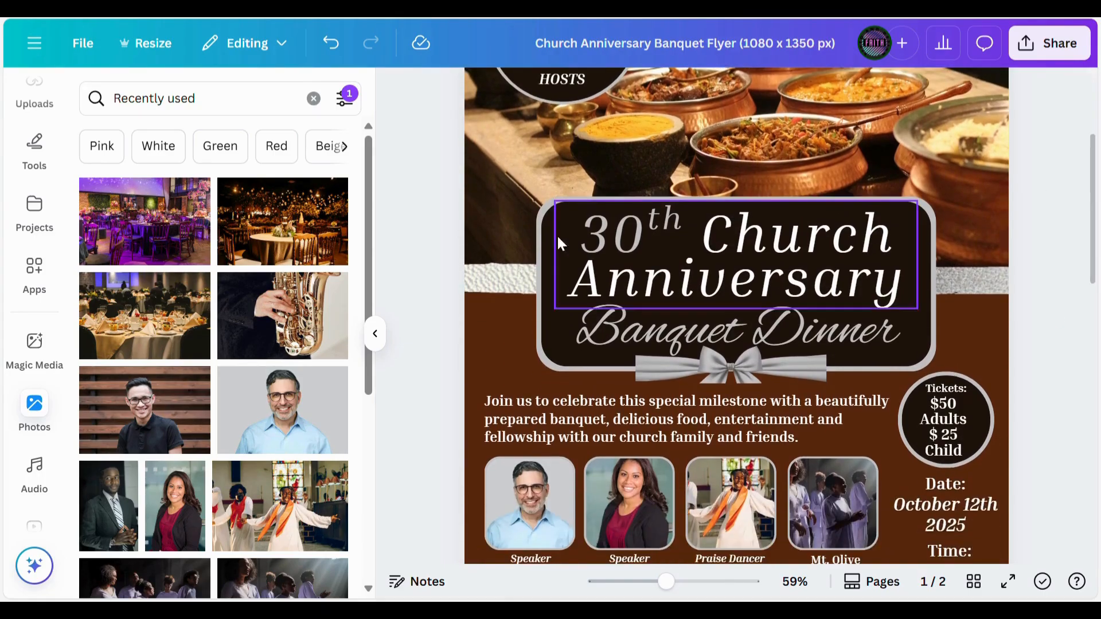
pyautogui.click(478, 322)
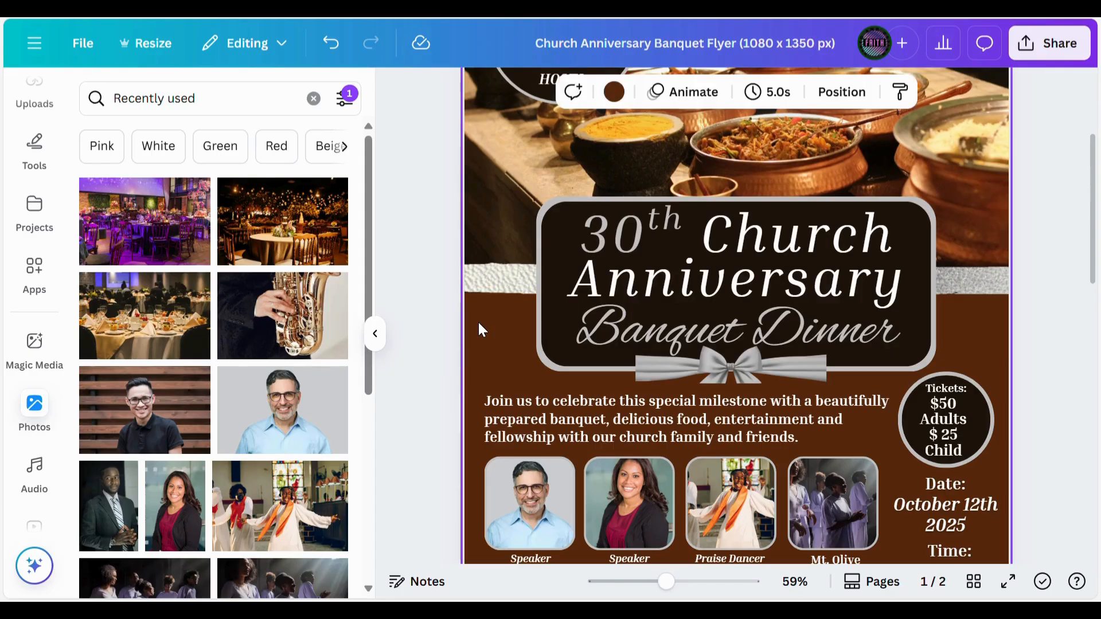
pyautogui.click(613, 101)
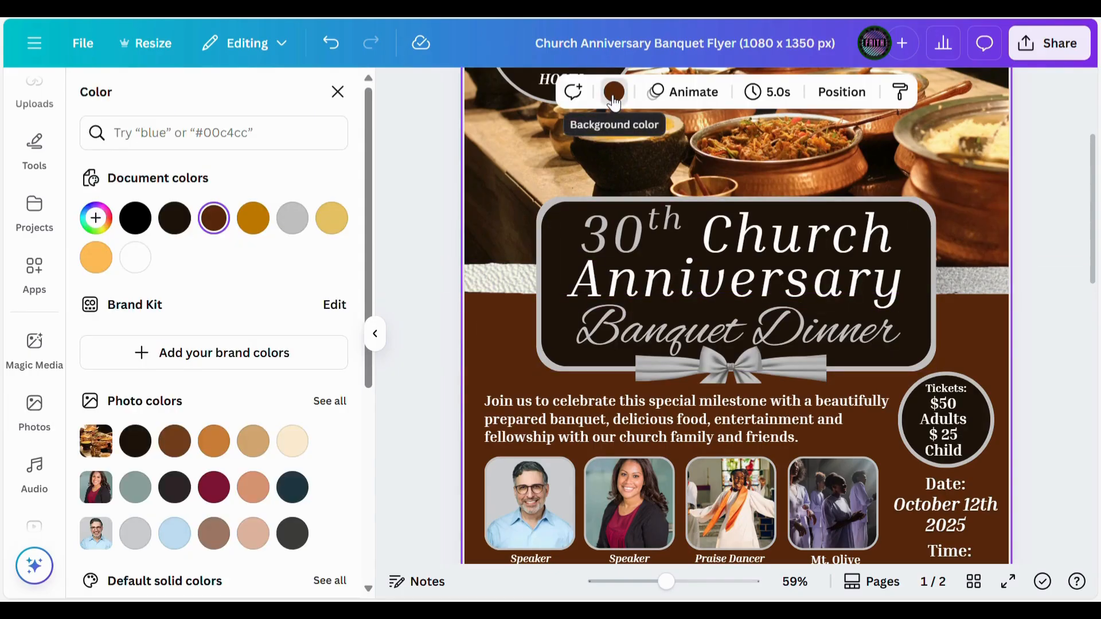
pyautogui.click(96, 219)
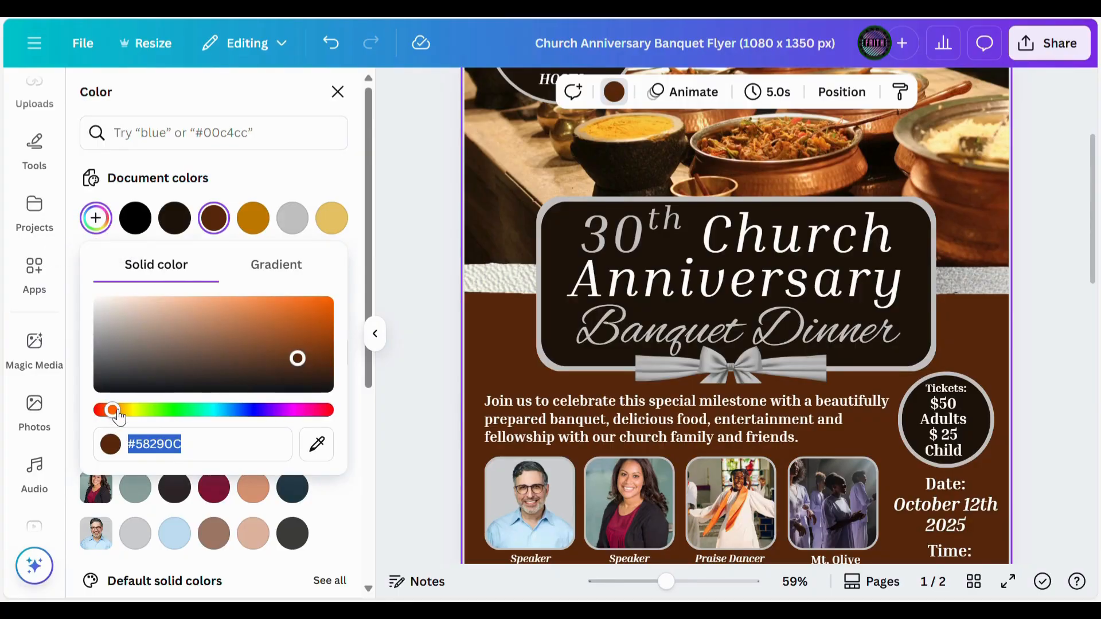
pyautogui.moveTo(109, 414); pyautogui.dragTo(291, 429)
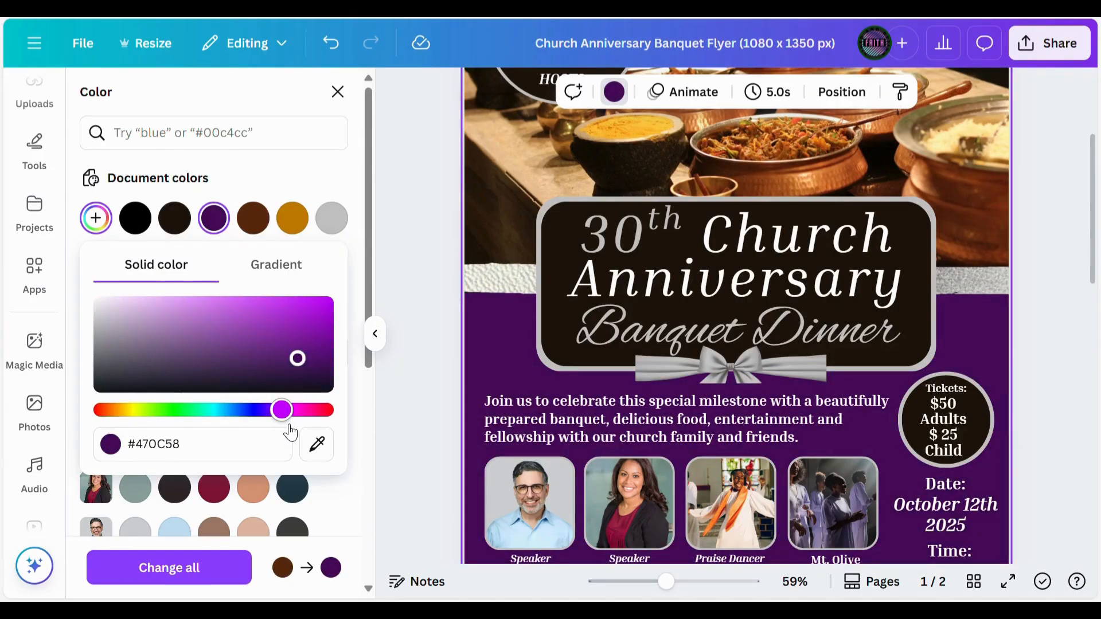
pyautogui.click(1036, 368)
# Step: Replace the food photo at the top of the flyer with the purple-lit banquet hall photo from the recently used photos
pyautogui.moveTo(1093, 236); pyautogui.dragTo(1093, 175)
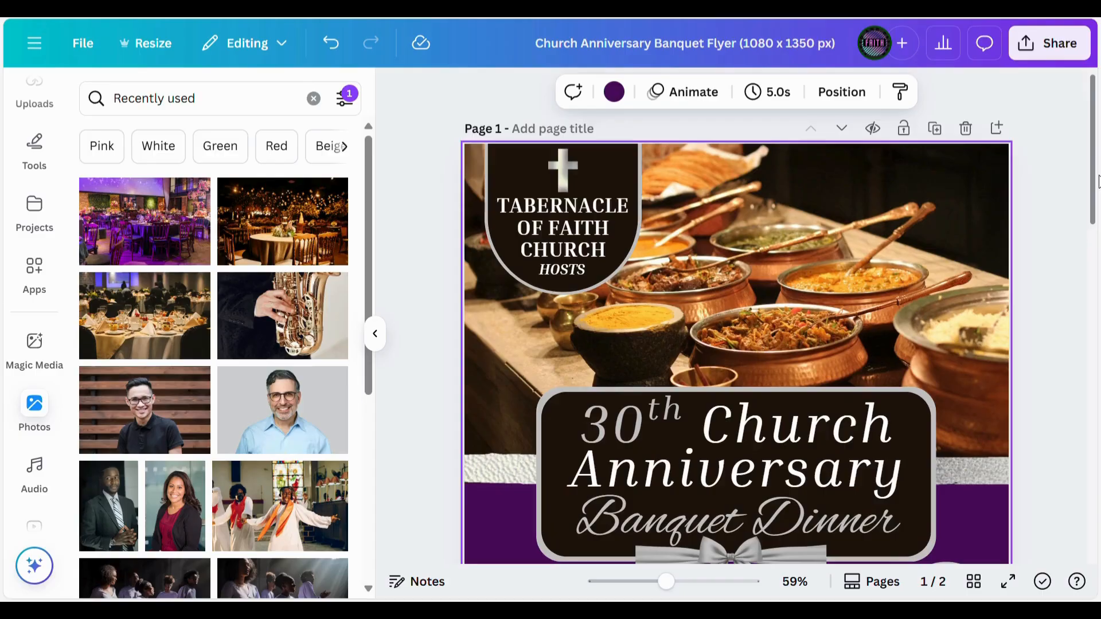
pyautogui.click(910, 235)
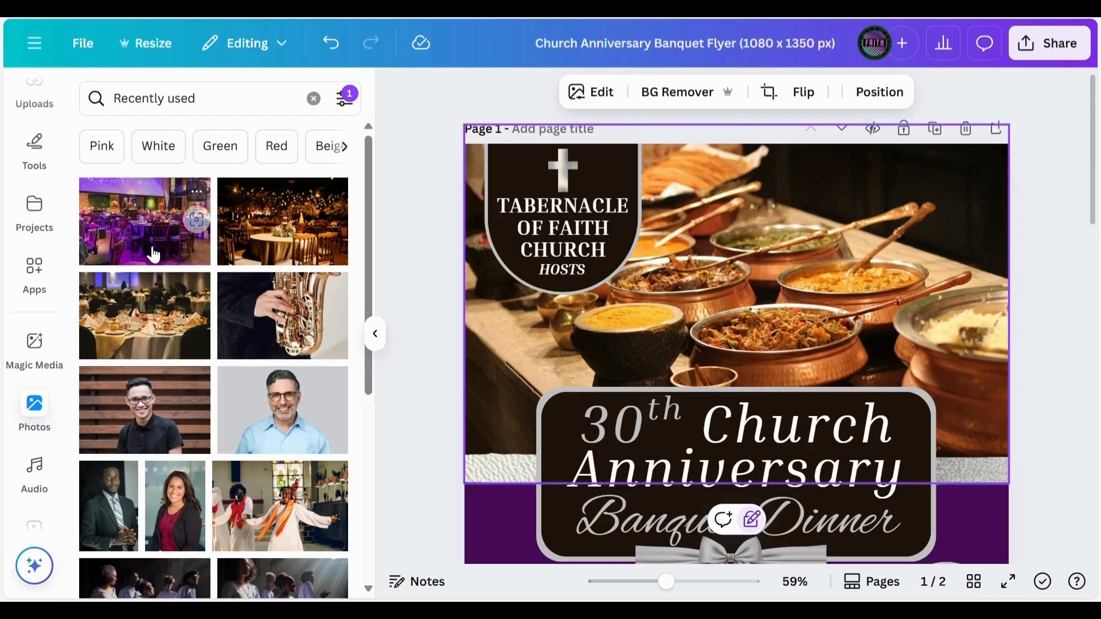
pyautogui.moveTo(144, 249); pyautogui.dragTo(686, 256)
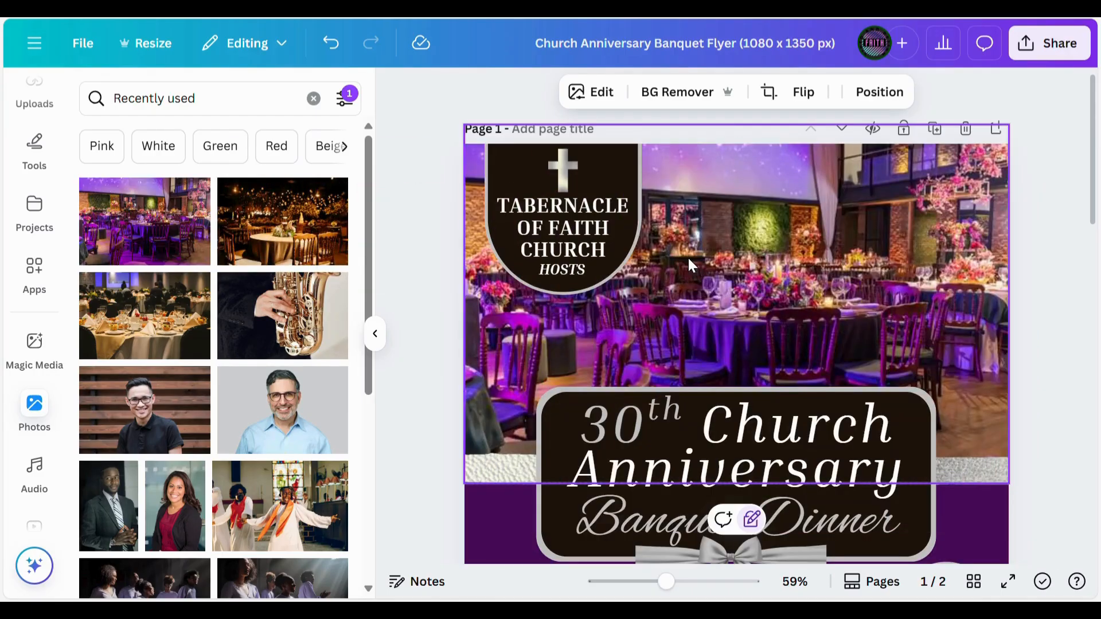
pyautogui.click(1048, 229)
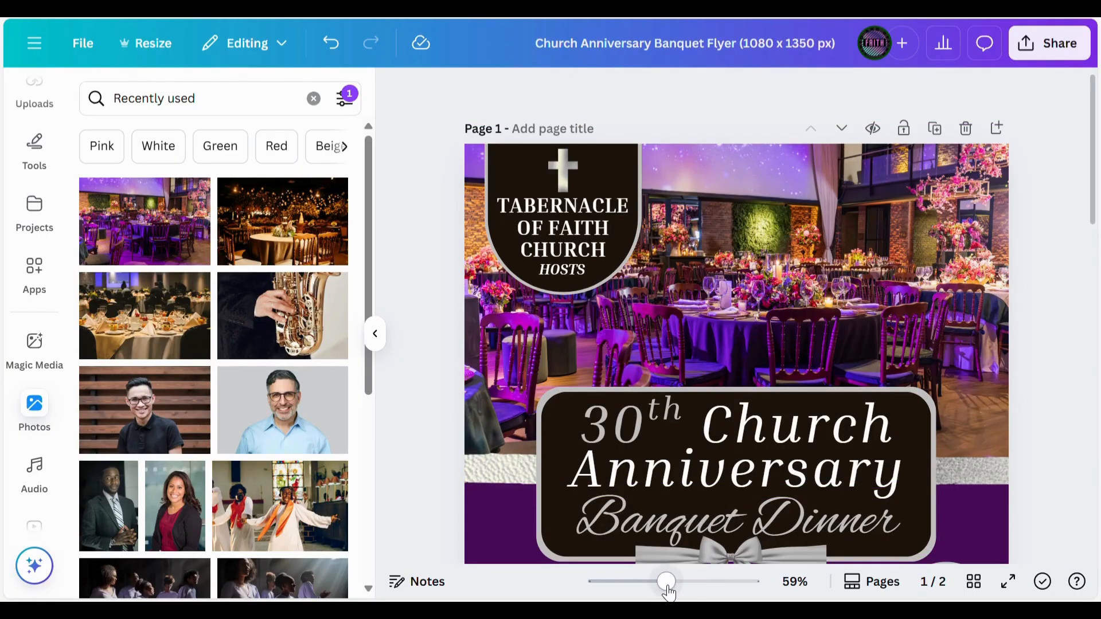
pyautogui.moveTo(668, 593); pyautogui.dragTo(654, 594)
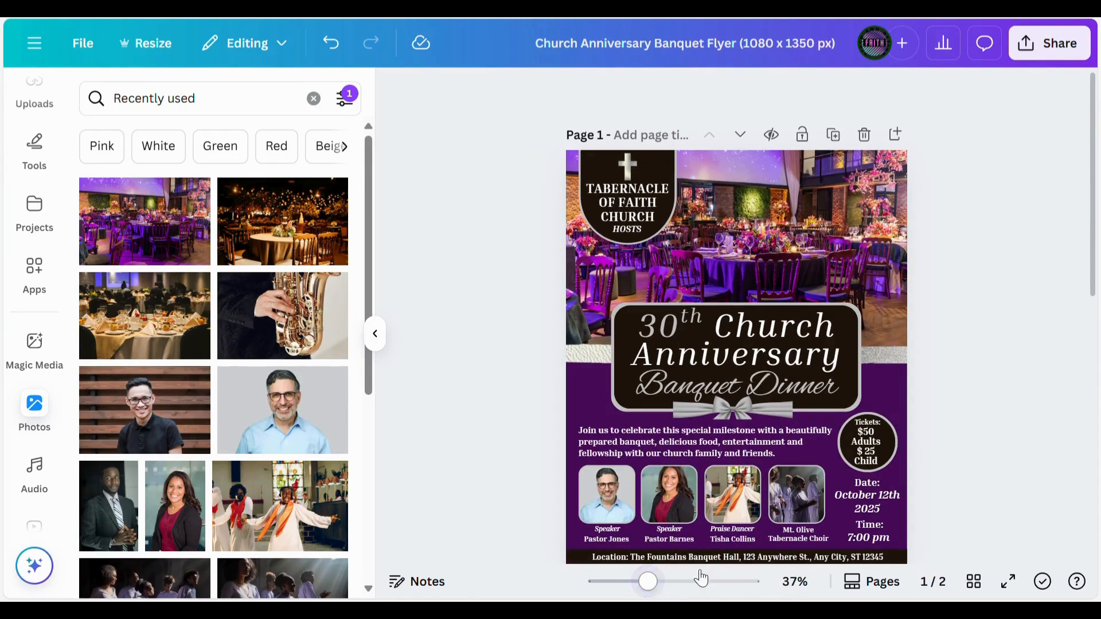
pyautogui.scroll(-1, 1002, 397)
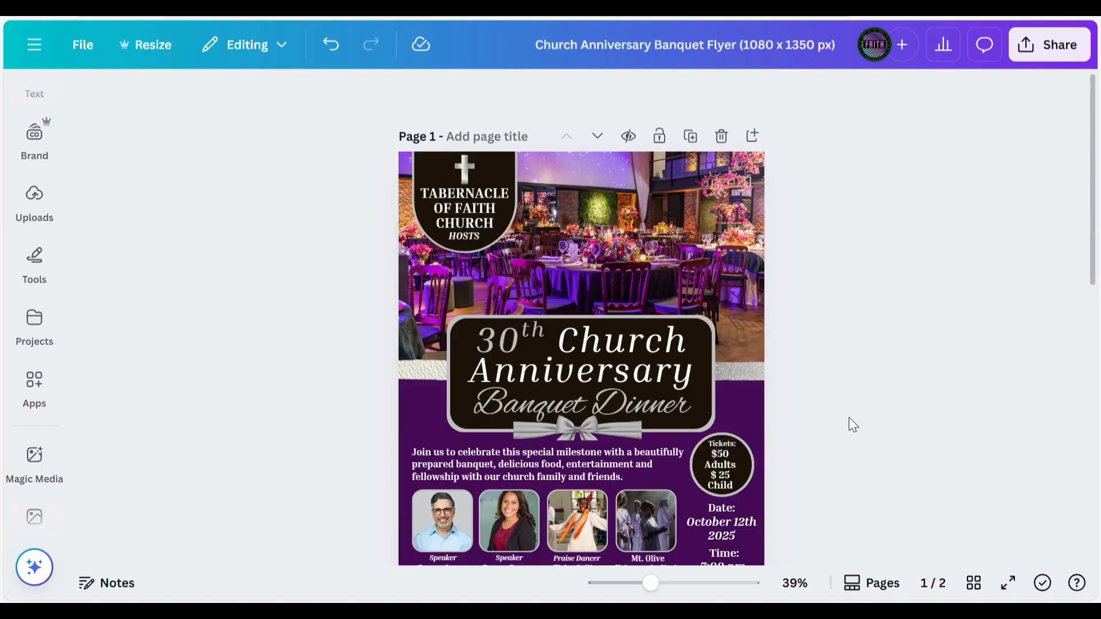
# Step: Delete the ticket badge's price text, dark circle and gray circle beside the welcome paragraph
pyautogui.click(729, 465)
pyautogui.press('Delete')
pyautogui.click(725, 445)
pyautogui.press('Delete')
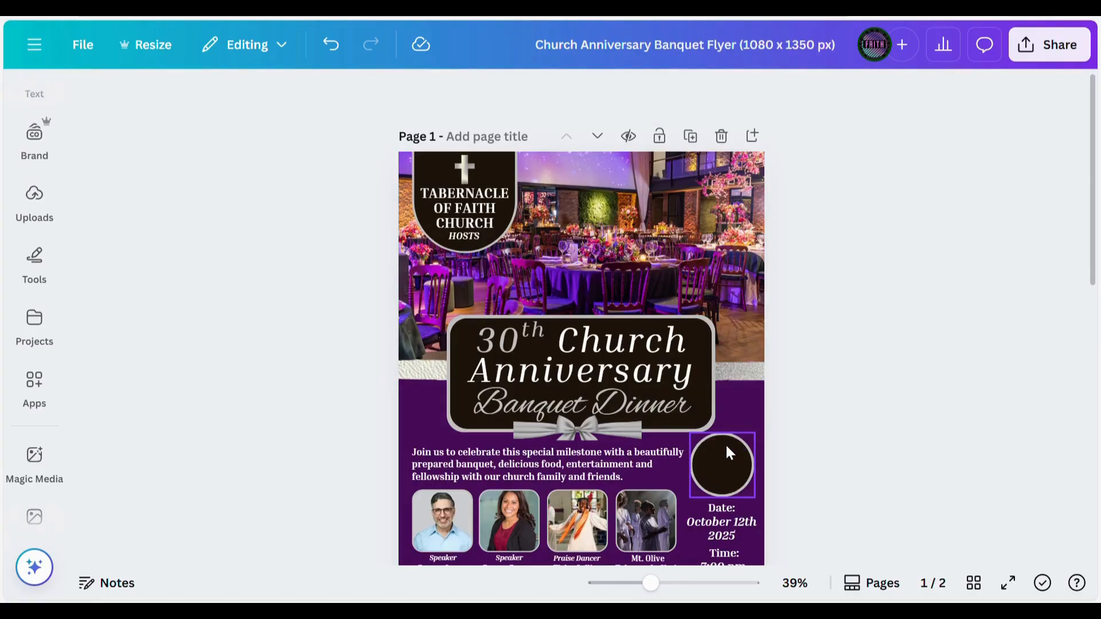
pyautogui.click(726, 447)
pyautogui.click(725, 446)
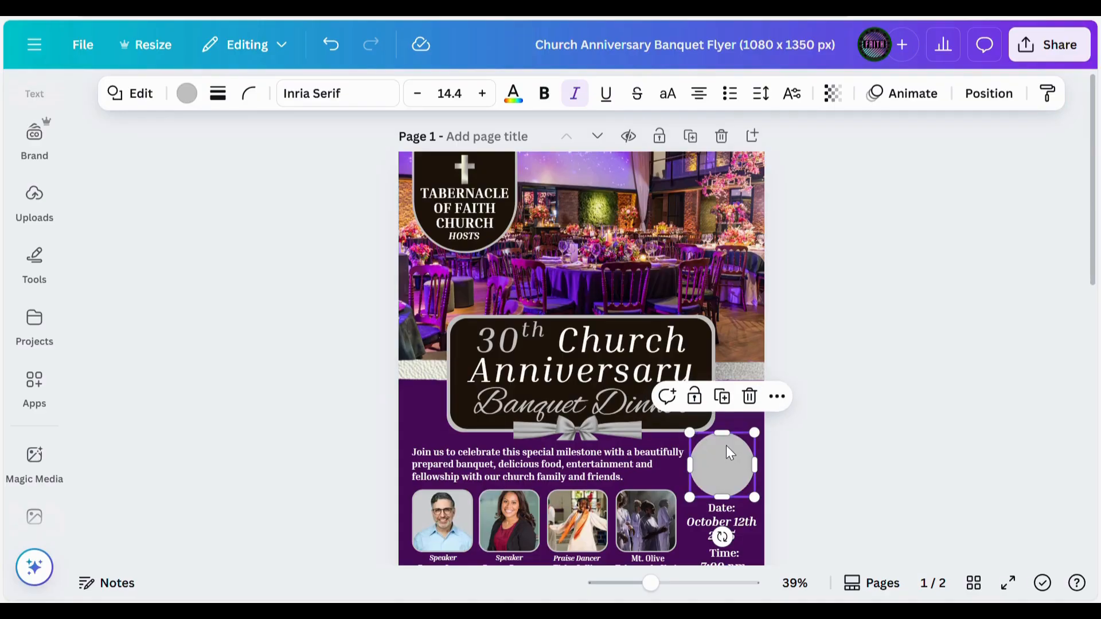
pyautogui.press('Delete')
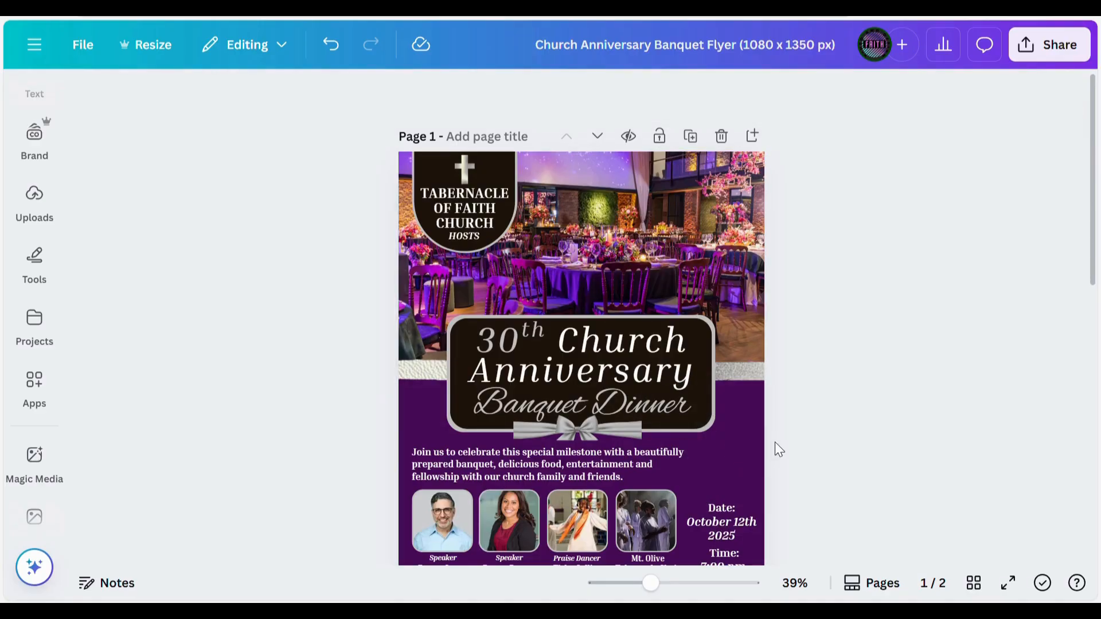
# Step: Undo the deletions of the ticket badge's circles and price text
pyautogui.click(338, 51)
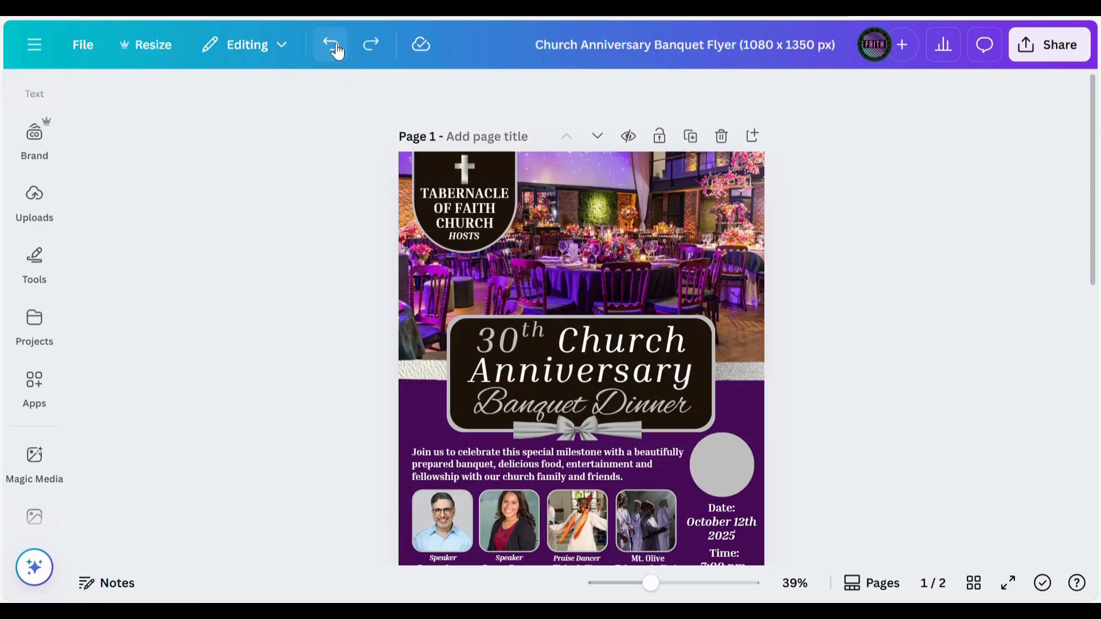
pyautogui.click(337, 51)
pyautogui.click(337, 51)
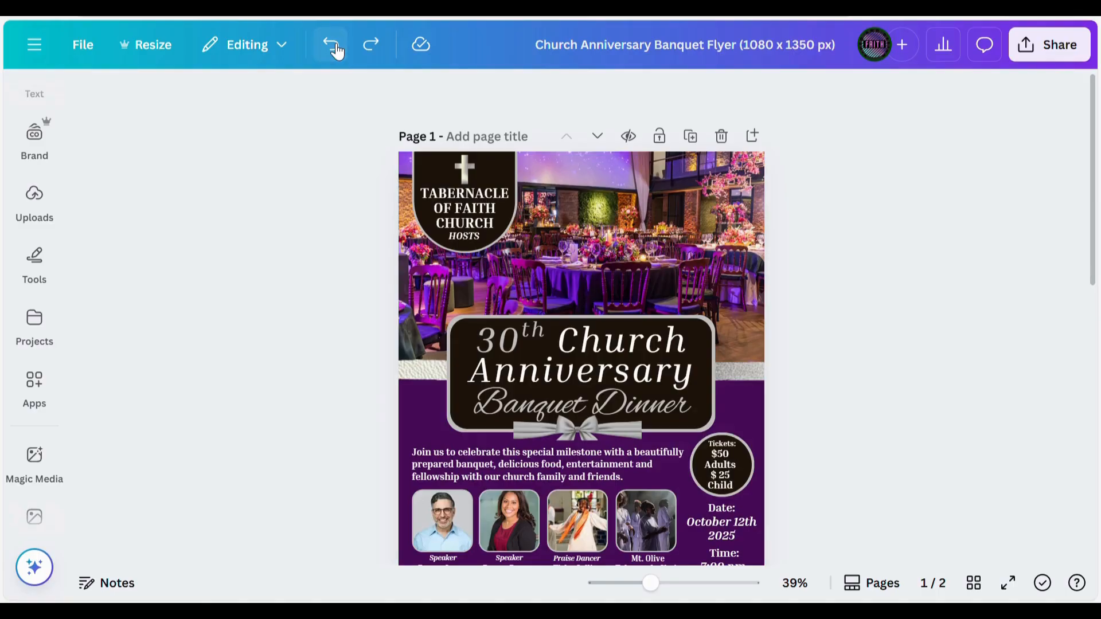
pyautogui.click(337, 51)
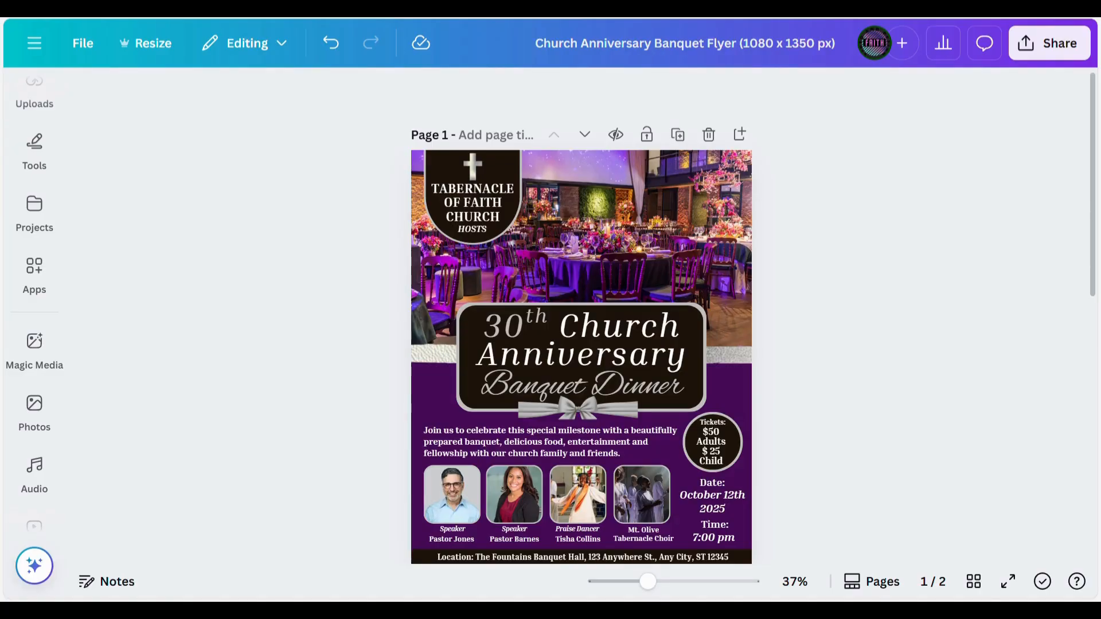
# Step: Download only page 1 of the flyer as a PNG at 1,080 × 1,350 px
pyautogui.click(1079, 53)
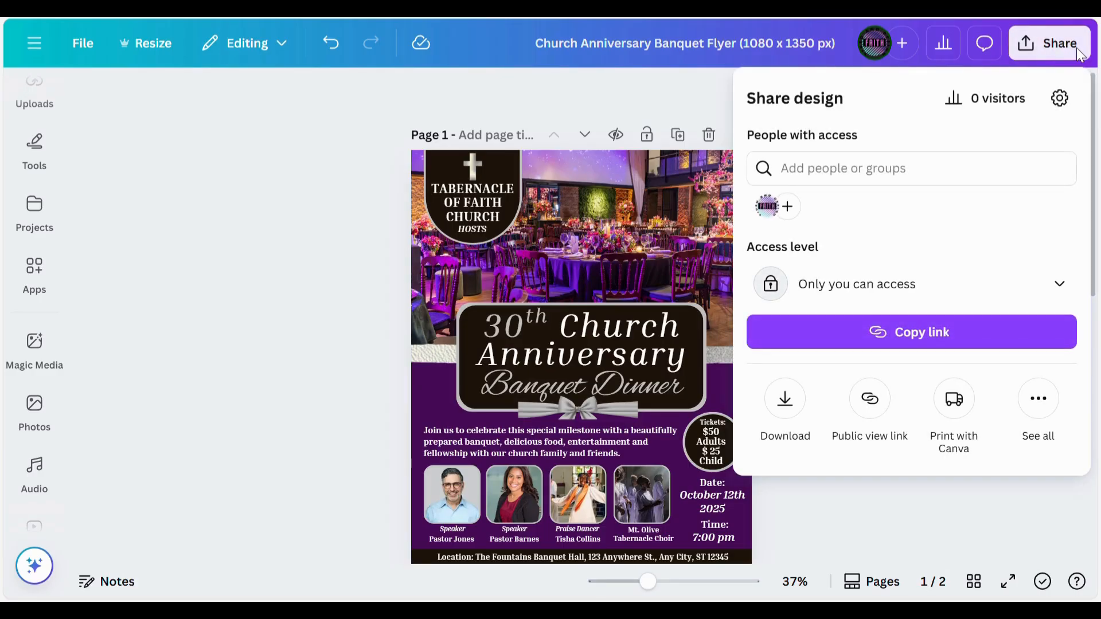
pyautogui.click(785, 400)
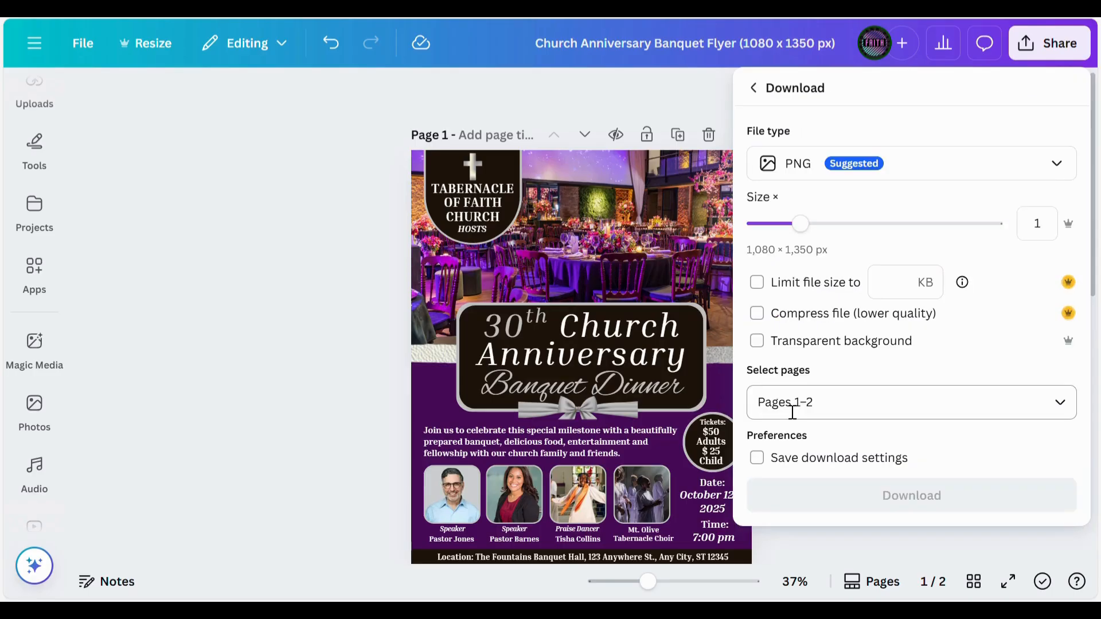
pyautogui.click(1056, 166)
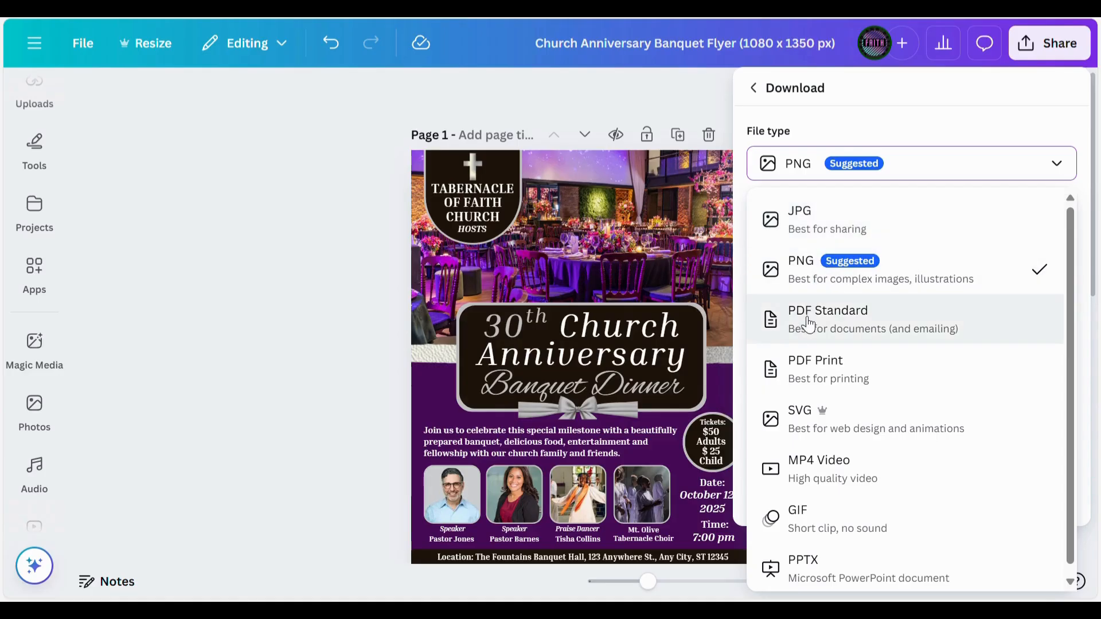
pyautogui.click(833, 274)
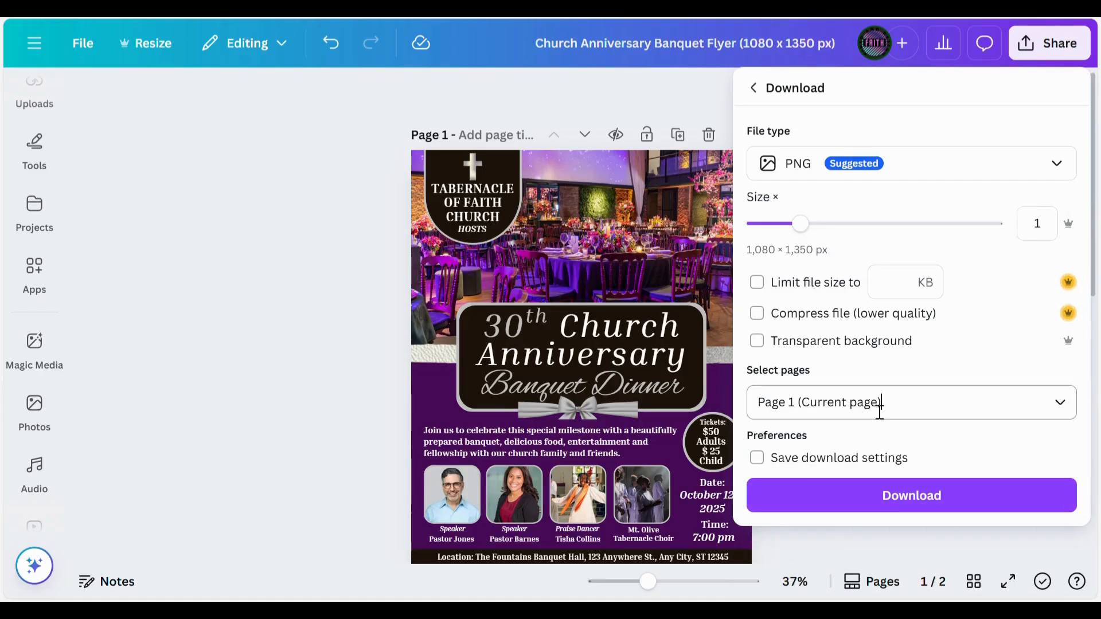
pyautogui.click(911, 496)
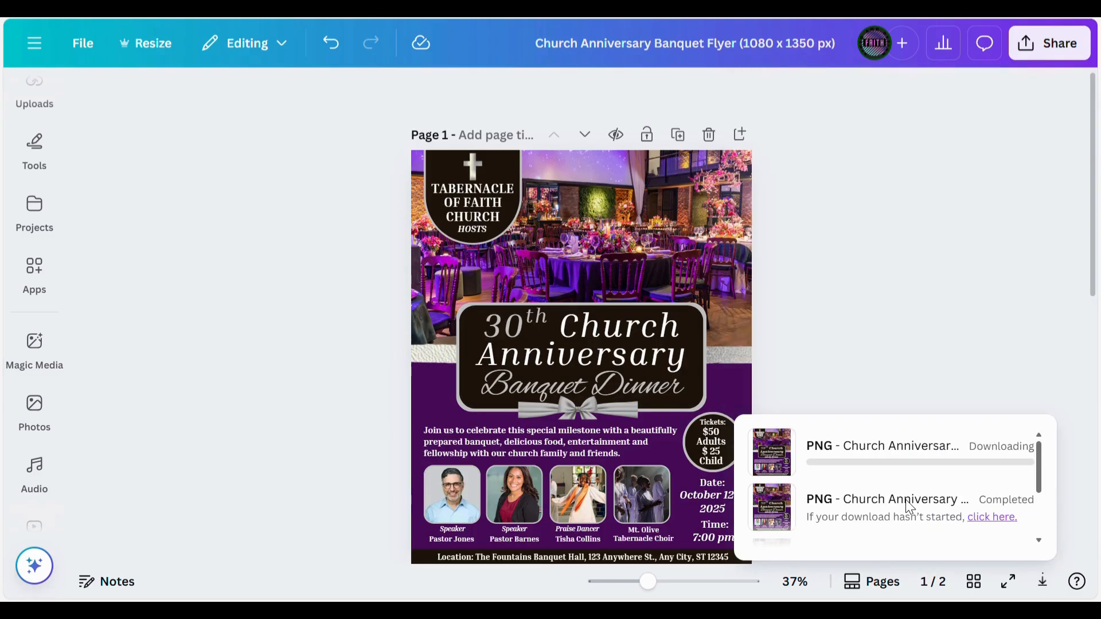